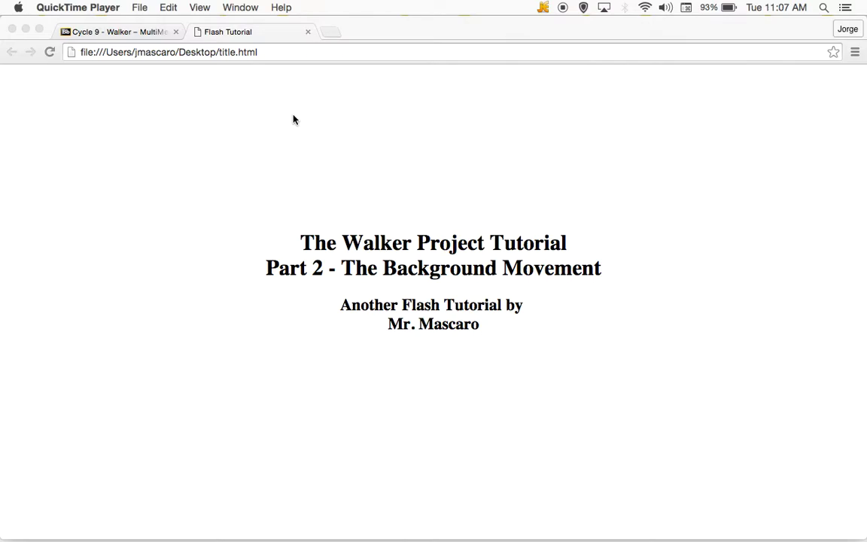
# From the Cycle 9 - Walker page, open and watch walker5 demo.swf full-window, then close that tab
pyautogui.click(132, 34)
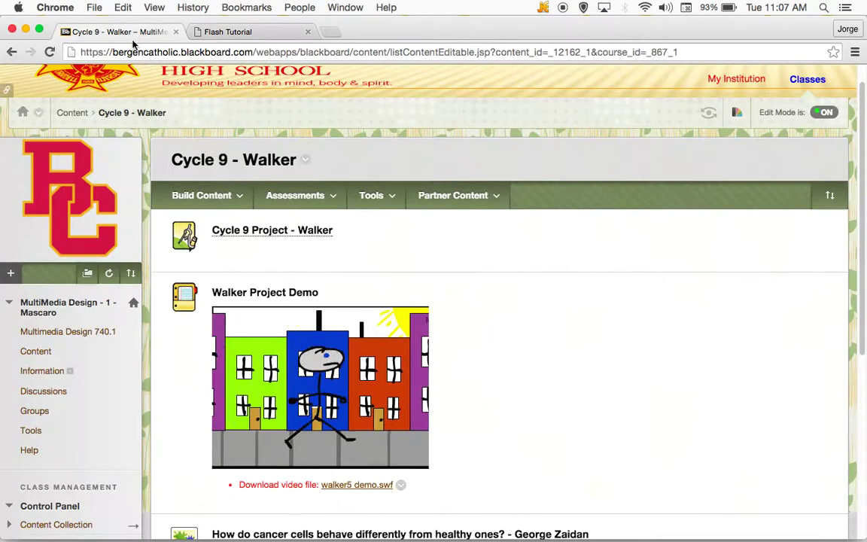
pyautogui.click(380, 484)
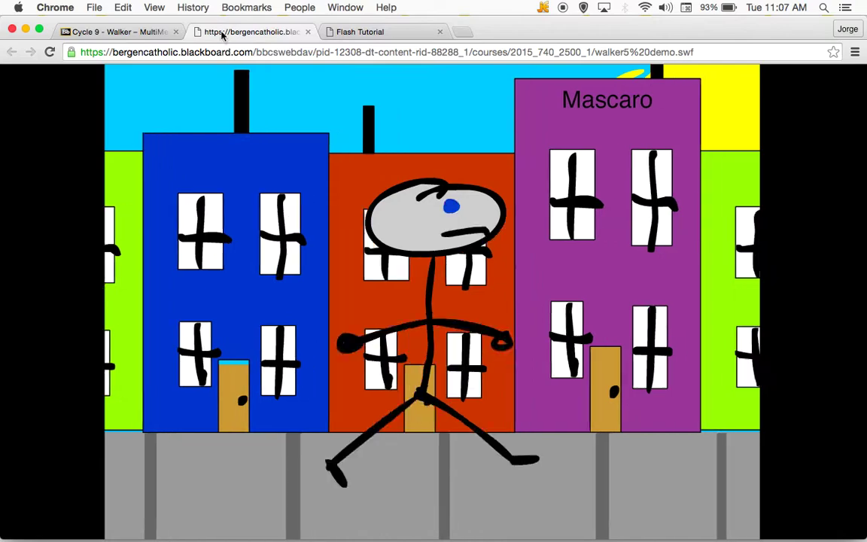
pyautogui.press('super+w')
pyautogui.moveTo(638, 530)
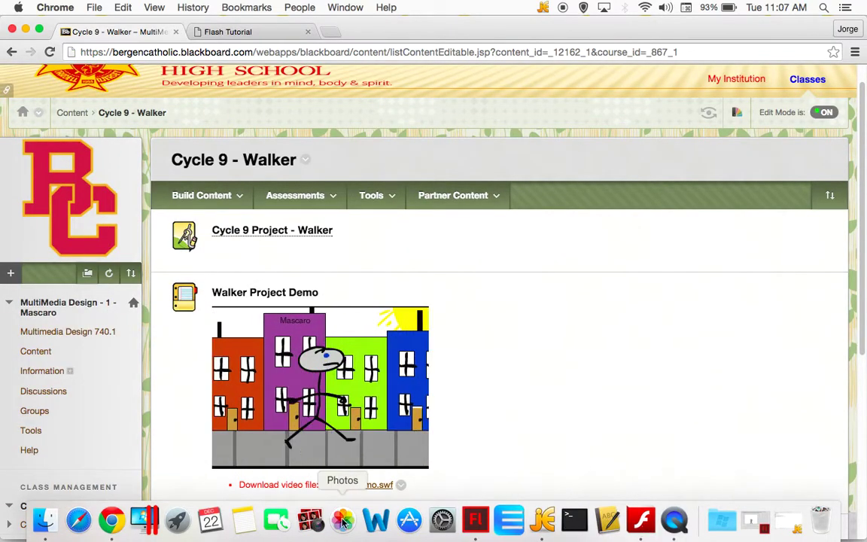
# Hide the walker layer, then add a new layer above it named sidewalk
pyautogui.click(475, 521)
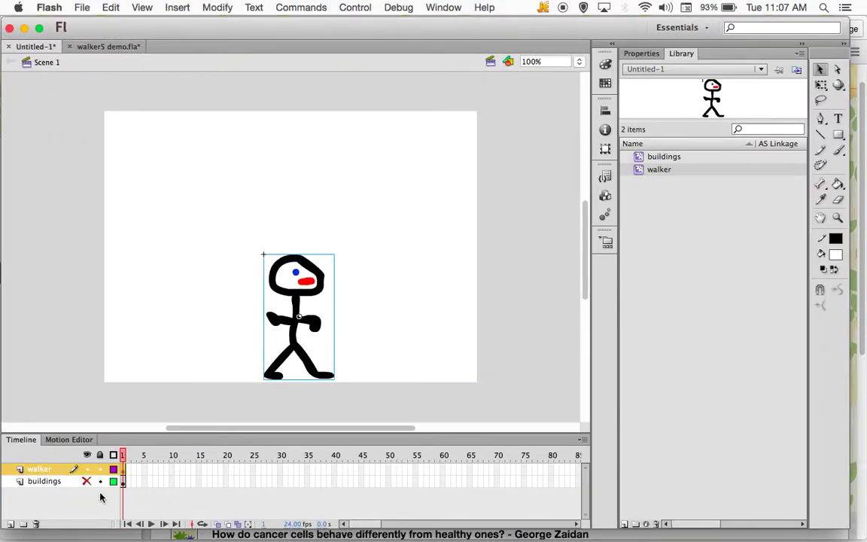
pyautogui.click(87, 469)
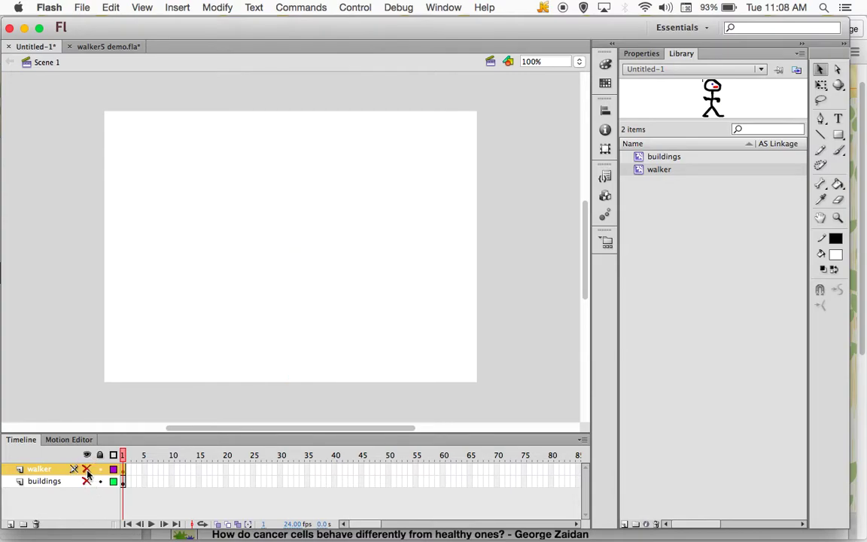
pyautogui.click(11, 523)
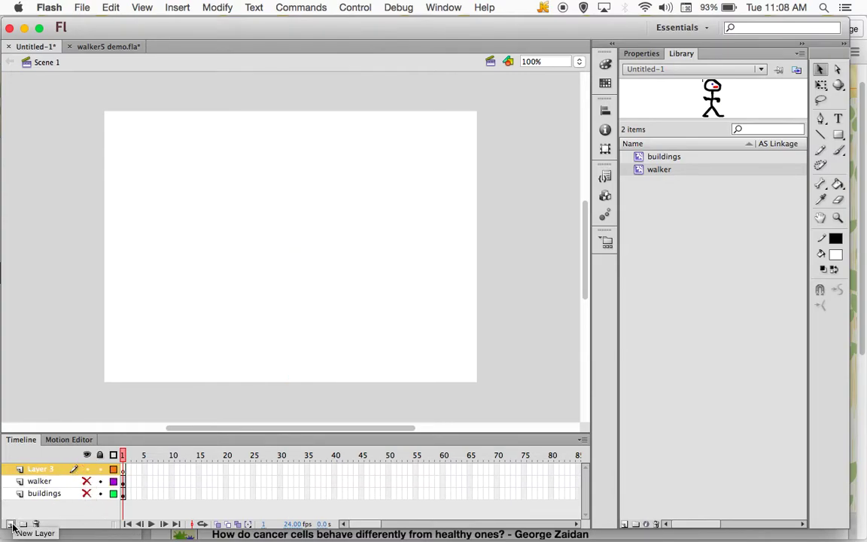
pyautogui.doubleClick(46, 470)
pyautogui.write('layer')
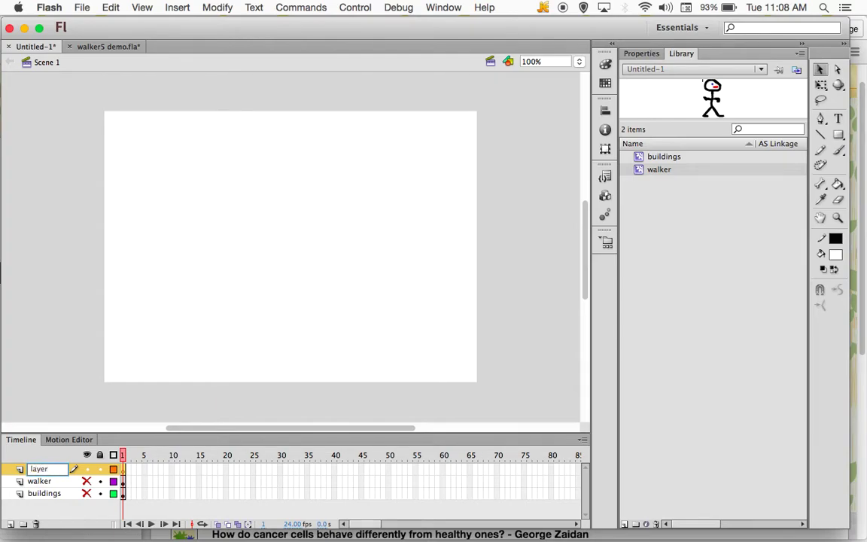
pyautogui.press('super+z')
pyautogui.press('Return')
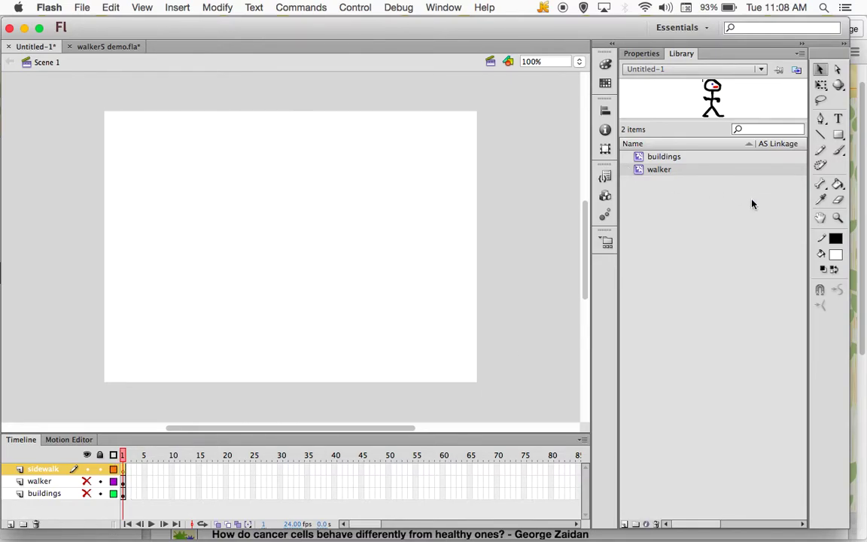
# Draw a grey-filled rectangle spanning the stage bottom with the Rectangle tool
pyautogui.click(837, 135)
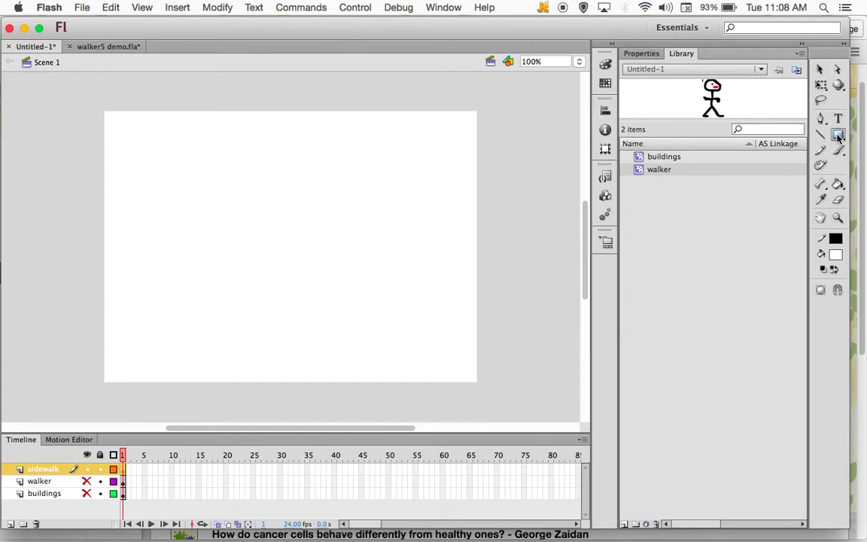
pyautogui.click(836, 254)
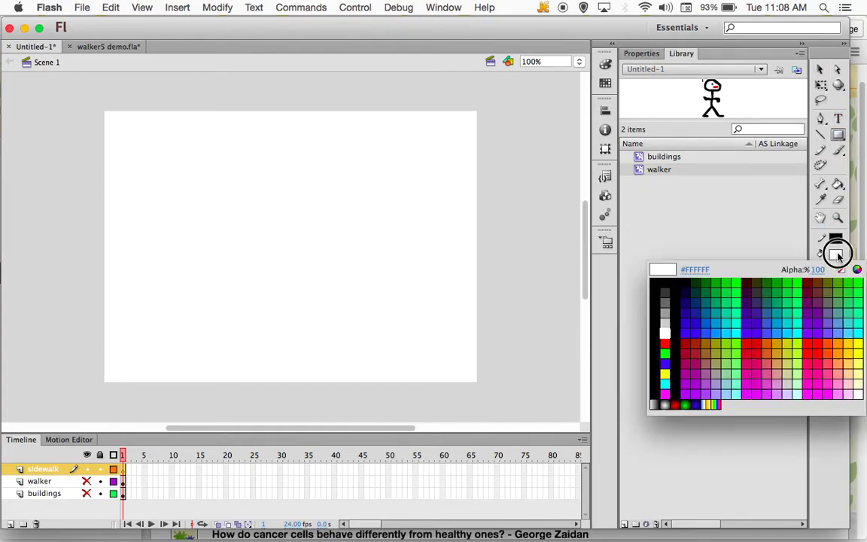
pyautogui.click(664, 313)
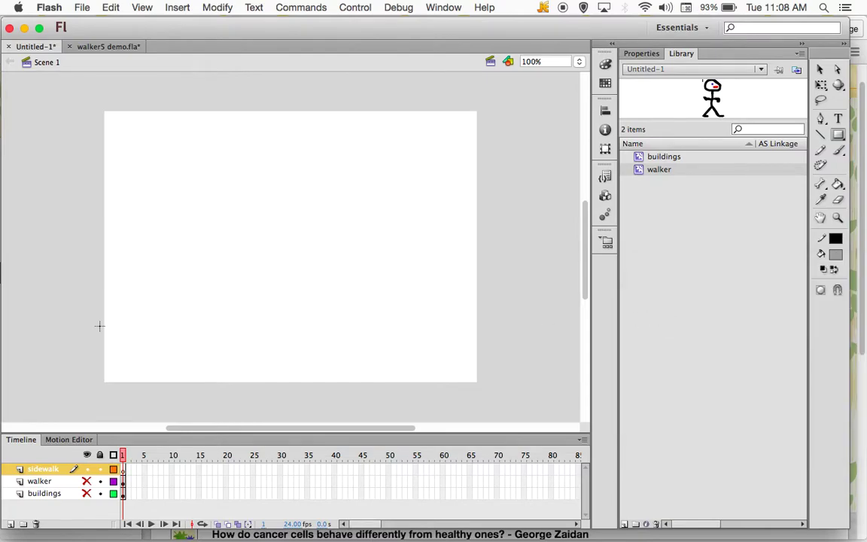
pyautogui.moveTo(92, 332); pyautogui.dragTo(495, 391)
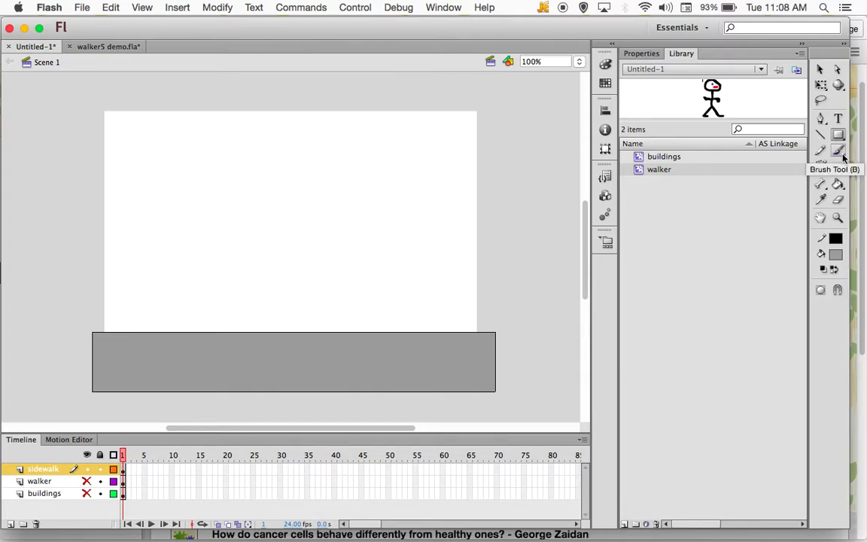
# Set up the Brush tool with black fill and a small brush size
pyautogui.click(835, 254)
pyautogui.click(677, 325)
pyautogui.click(838, 151)
pyautogui.click(837, 306)
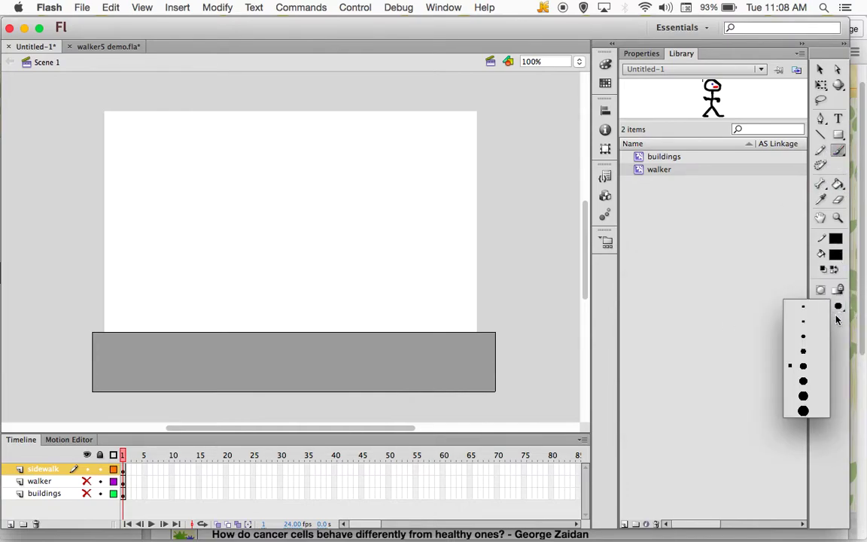
pyautogui.click(803, 339)
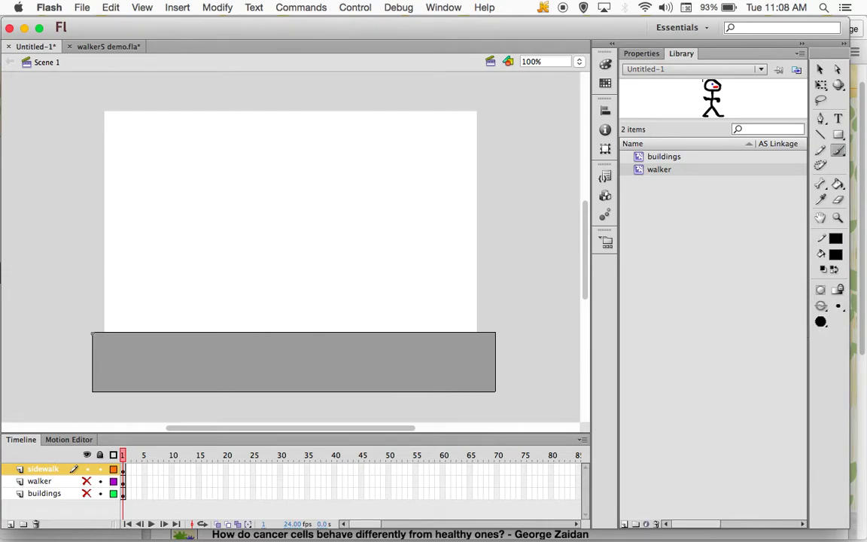
# Paint eight vertical black strokes across the sidewalk, both ends included, then unhide the walker layer
pyautogui.moveTo(92, 333); pyautogui.dragTo(92, 390)
pyautogui.moveTo(143, 333); pyautogui.dragTo(139, 392)
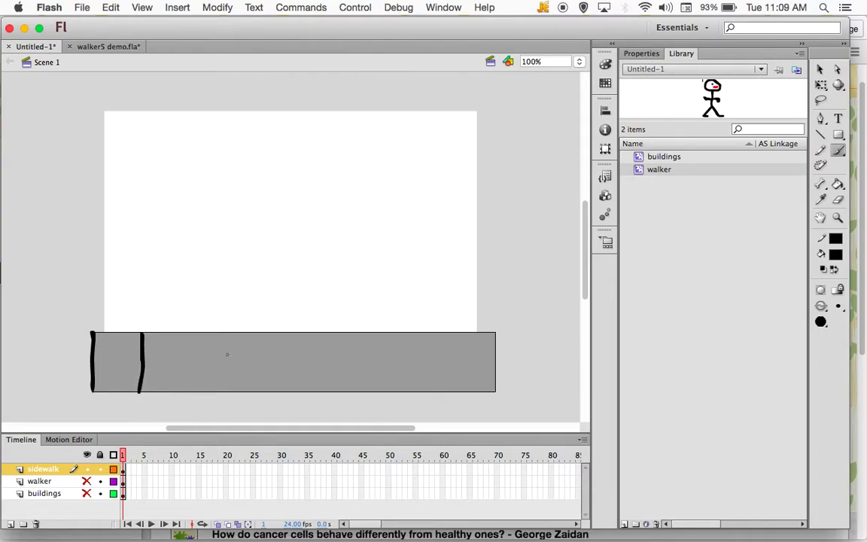
pyautogui.moveTo(202, 333); pyautogui.dragTo(202, 390)
pyautogui.moveTo(280, 332); pyautogui.dragTo(272, 391)
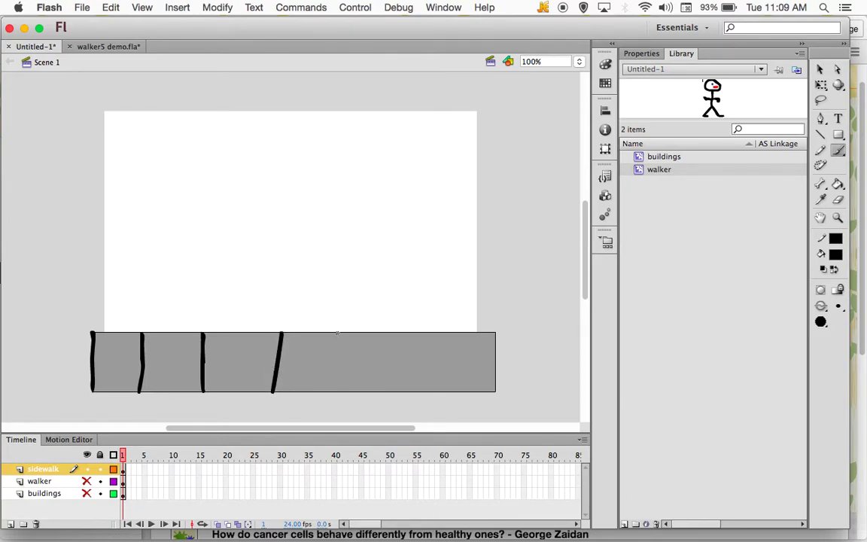
pyautogui.moveTo(338, 334); pyautogui.dragTo(345, 387)
pyautogui.moveTo(399, 334); pyautogui.dragTo(400, 392)
pyautogui.moveTo(448, 334); pyautogui.dragTo(449, 395)
pyautogui.moveTo(495, 333); pyautogui.dragTo(494, 390)
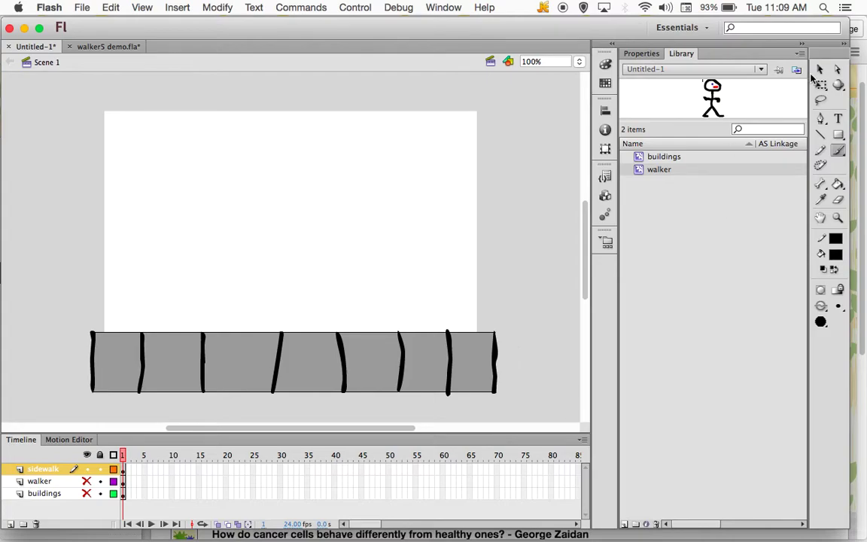
pyautogui.click(86, 482)
# Move the sidewalk layer below walker and lock the walker layer
pyautogui.moveTo(46, 469); pyautogui.dragTo(48, 484)
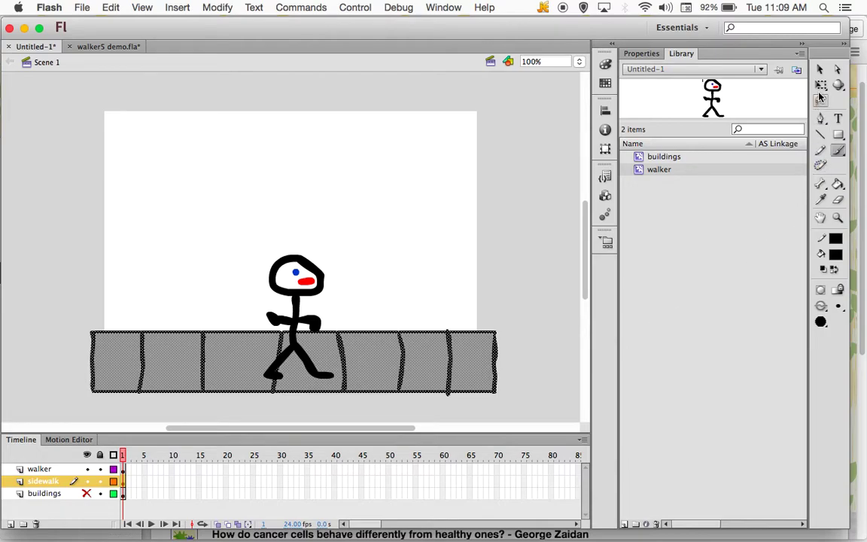
pyautogui.press('v')
pyautogui.moveTo(15, 281); pyautogui.dragTo(542, 420)
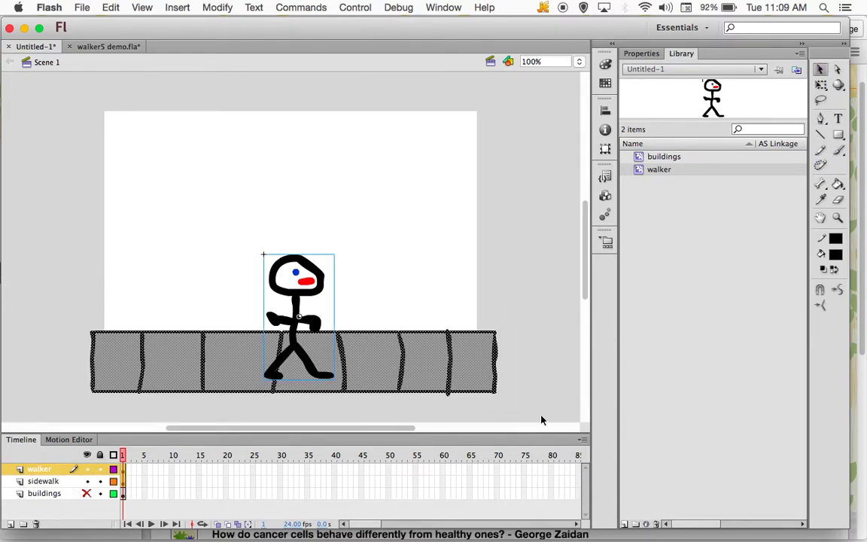
pyautogui.click(100, 470)
# Test-drag the sidewalk shape left, then undo the move
pyautogui.moveTo(73, 304); pyautogui.dragTo(529, 411)
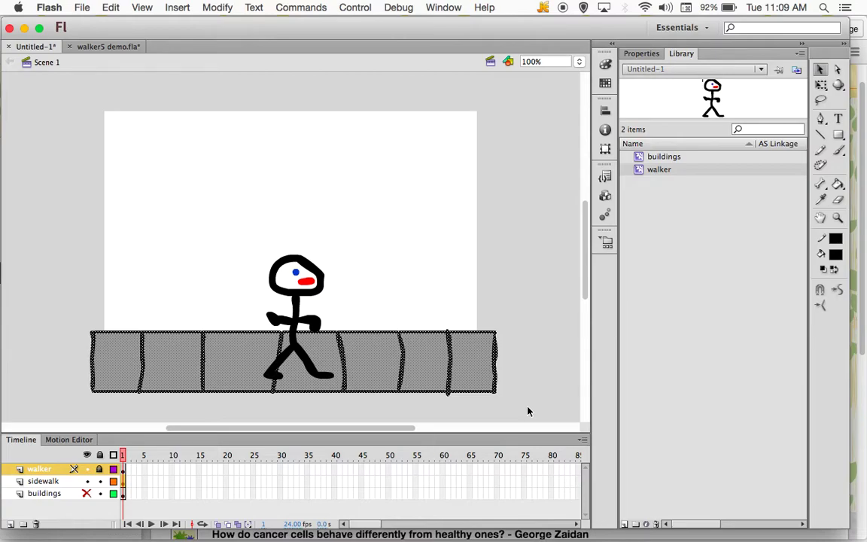
pyautogui.click(426, 361)
pyautogui.moveTo(426, 361); pyautogui.dragTo(176, 363)
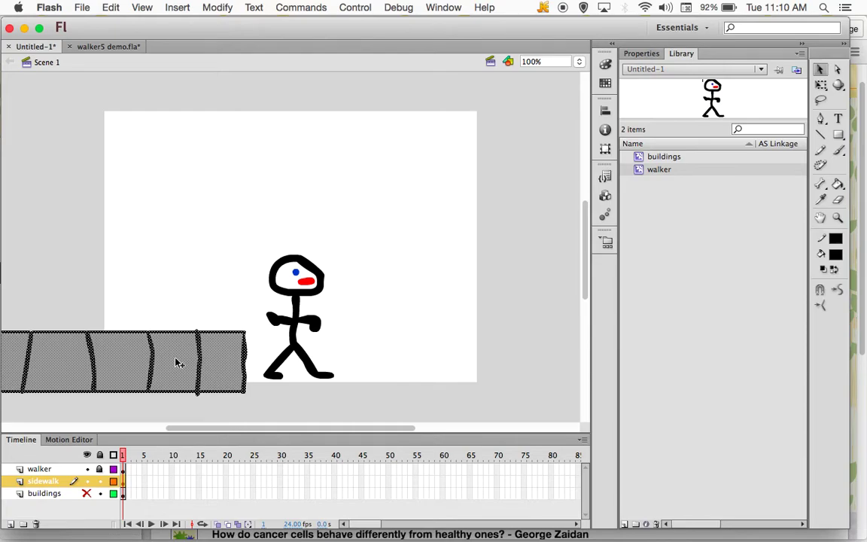
pyautogui.hotkey('ctrl', 'z')
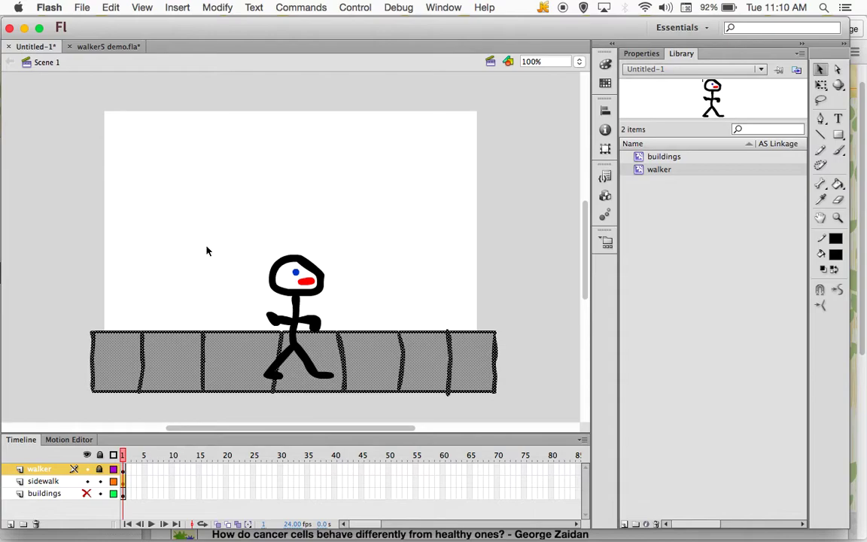
pyautogui.moveTo(299, 536)
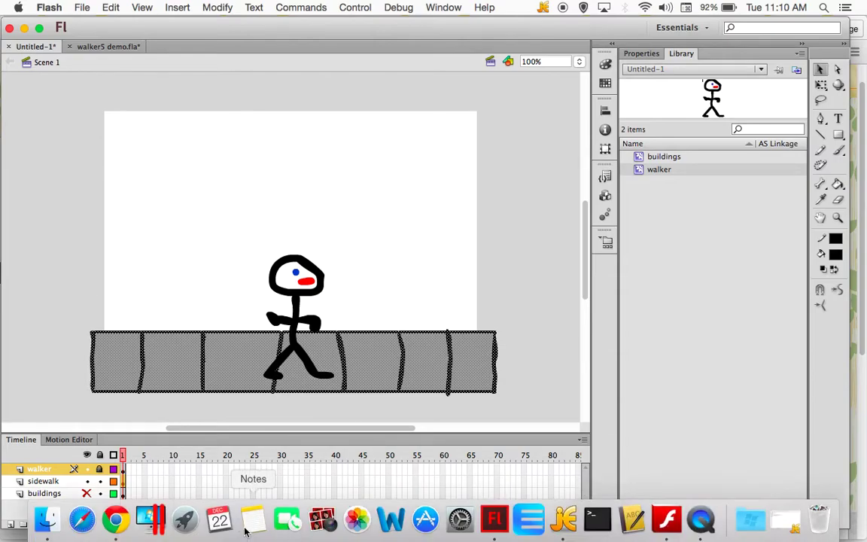
pyautogui.click(116, 518)
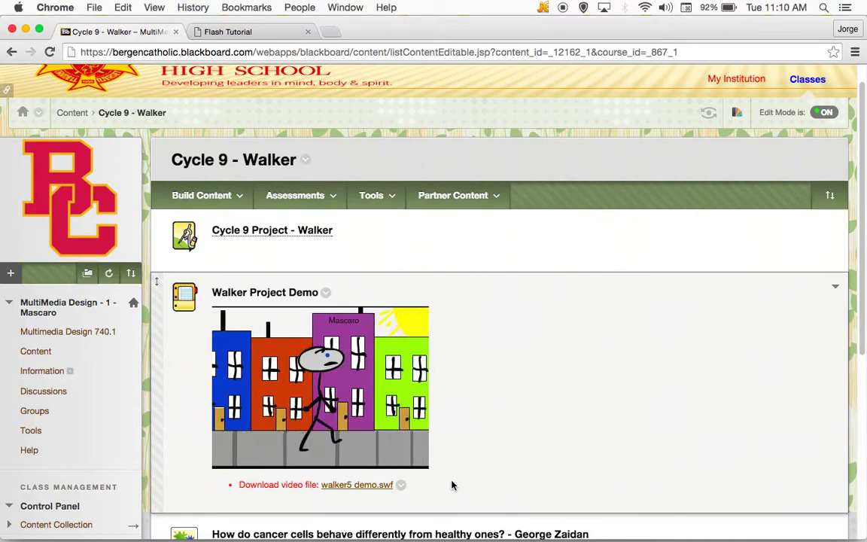
pyautogui.moveTo(426, 536)
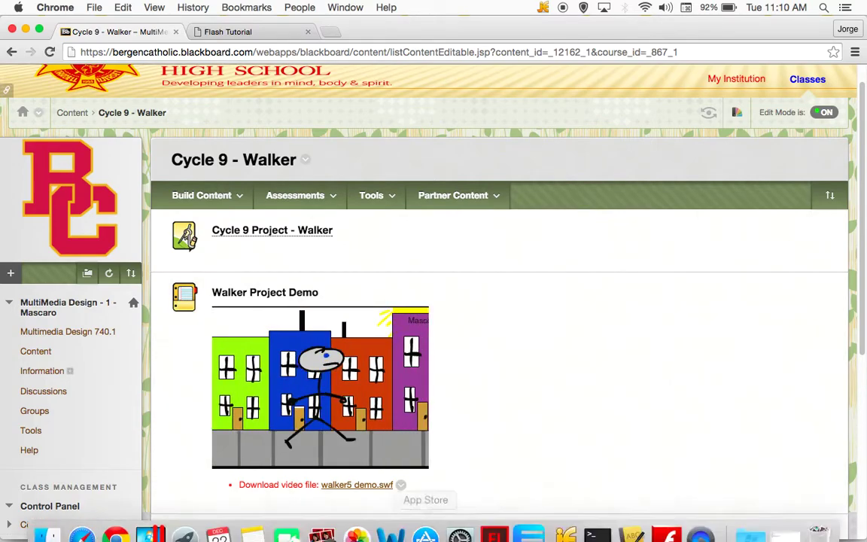
pyautogui.click(493, 519)
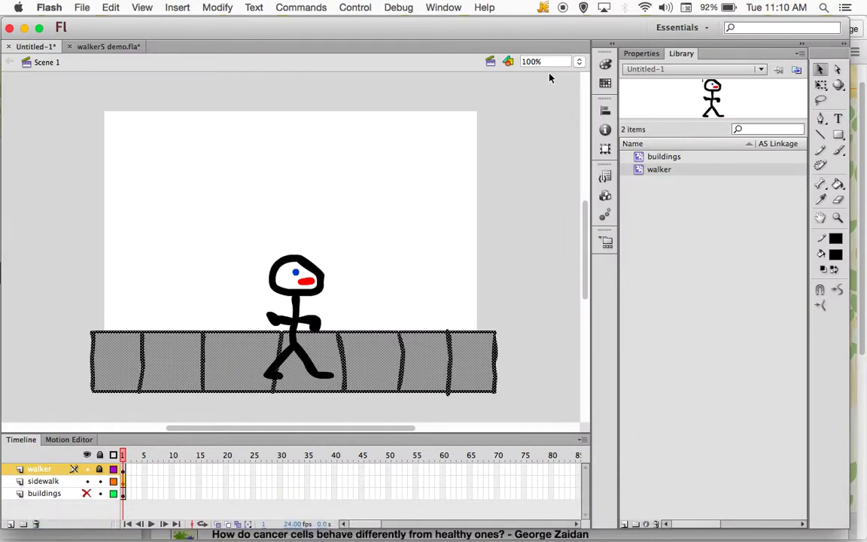
# Zoom the stage to 50% and copy the selected sidewalk
pyautogui.click(577, 62)
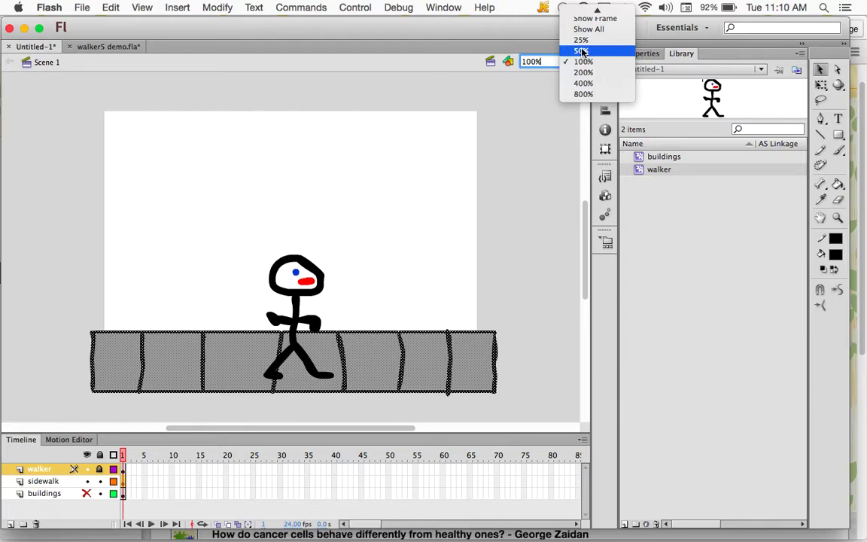
pyautogui.click(582, 51)
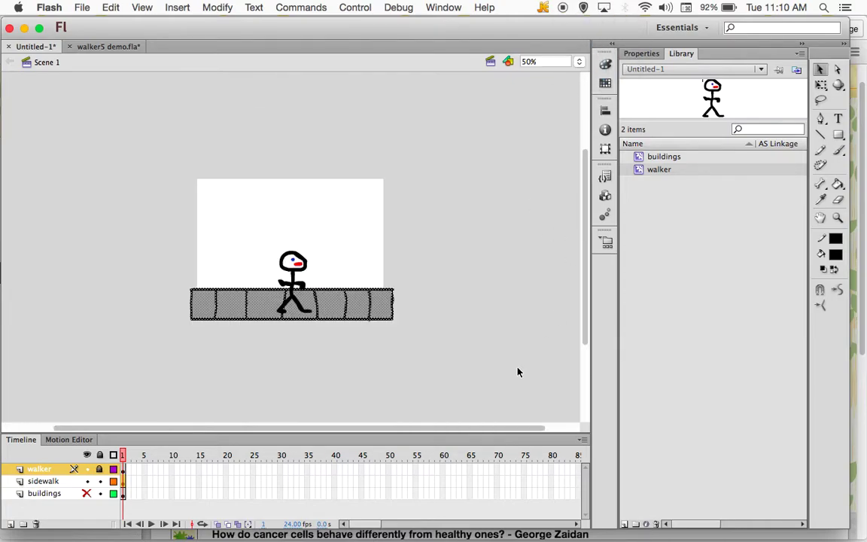
pyautogui.moveTo(450, 429); pyautogui.dragTo(503, 428)
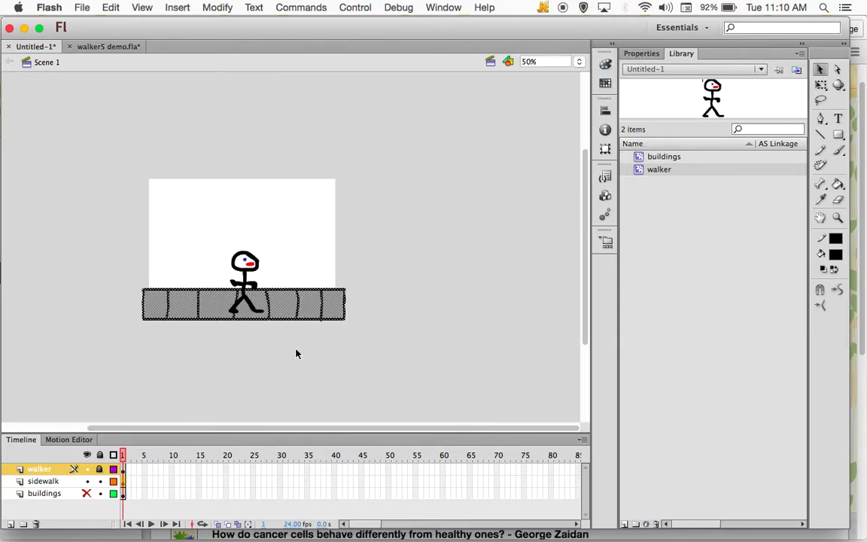
pyautogui.moveTo(106, 250); pyautogui.dragTo(377, 369)
pyautogui.rightClick(284, 312)
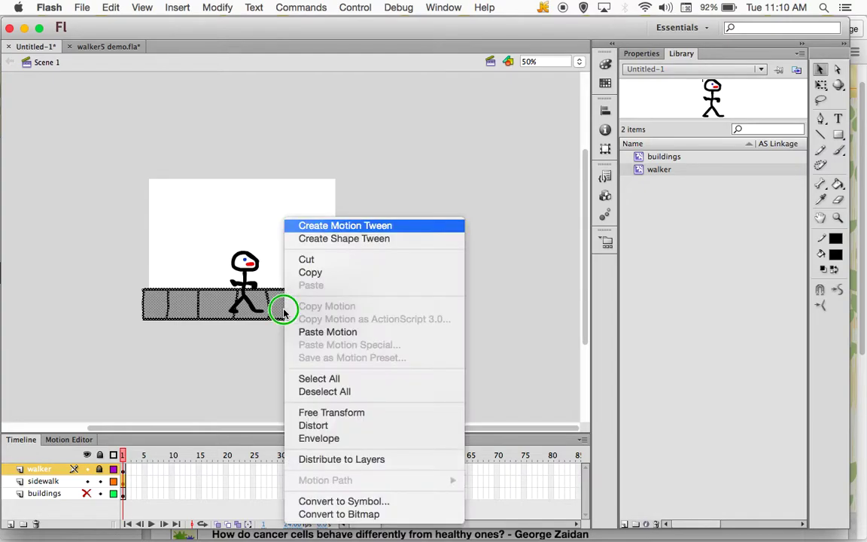
pyautogui.click(318, 273)
# Paste a sidewalk copy and place it against the original's right end
pyautogui.click(335, 357)
pyautogui.rightClick(320, 210)
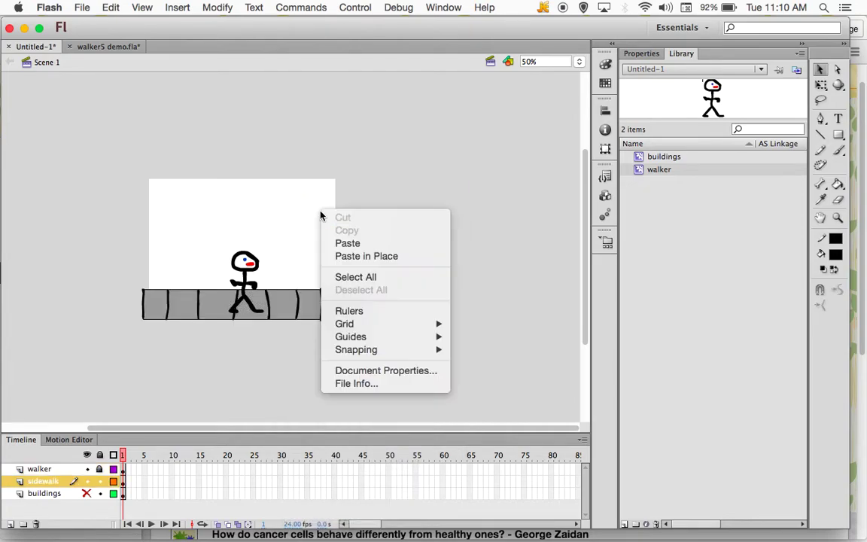
pyautogui.click(357, 244)
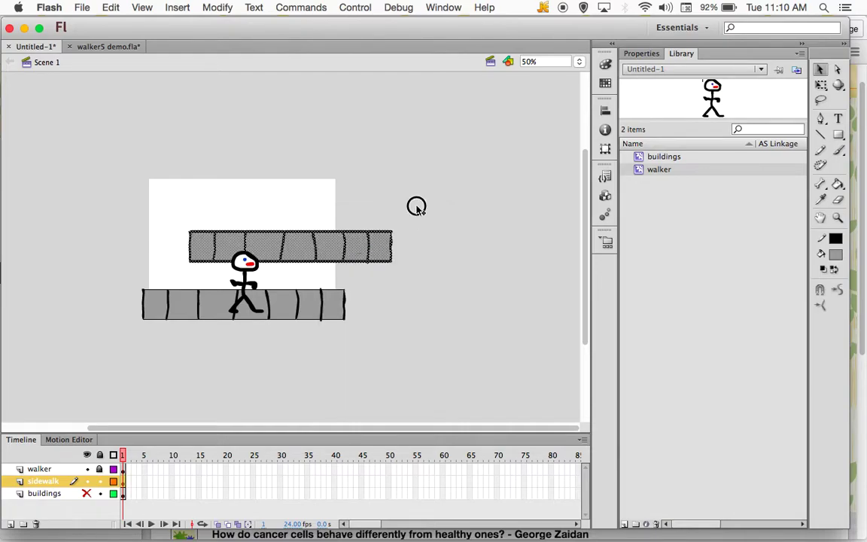
pyautogui.click(439, 228)
pyautogui.moveTo(159, 199); pyautogui.dragTo(456, 287)
pyautogui.moveTo(292, 247); pyautogui.dragTo(441, 304)
pyautogui.click(414, 365)
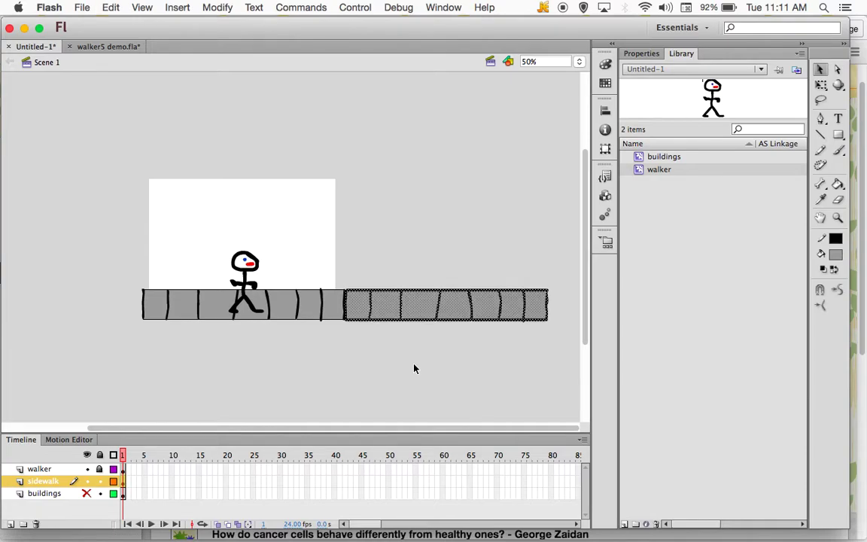
# Nudge the right-hand sidewalk piece into alignment with the left one
pyautogui.click(410, 307)
pyautogui.moveTo(410, 307); pyautogui.dragTo(408, 307)
pyautogui.click(404, 376)
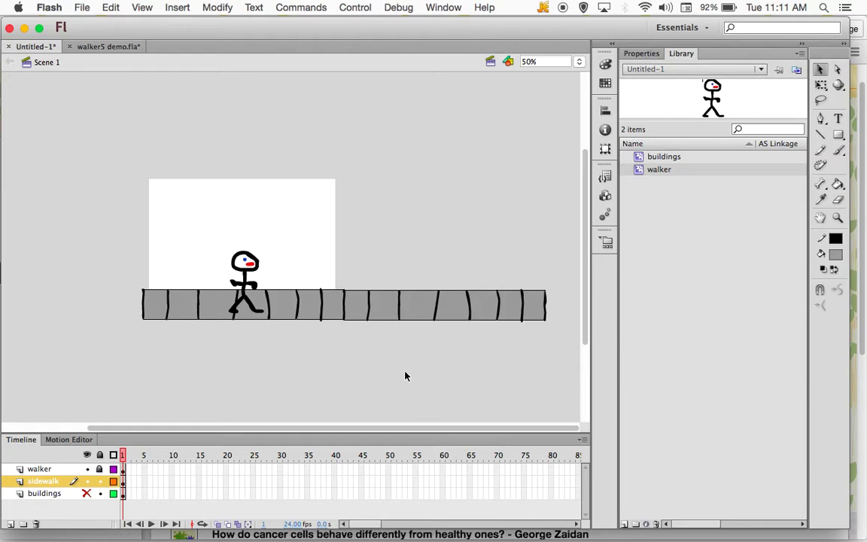
# Raise the right sidewalk half so it sits level with the left half
pyautogui.press('super+z')
pyautogui.press('super+z')
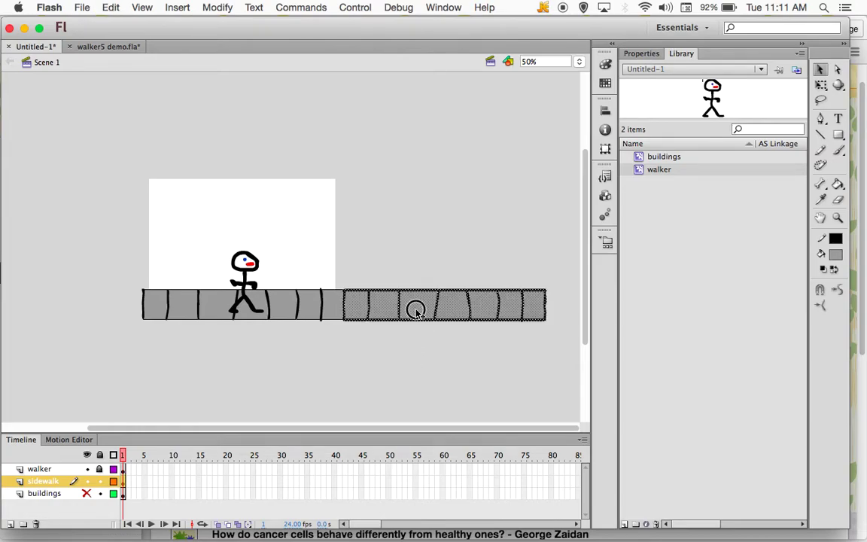
pyautogui.moveTo(416, 311); pyautogui.dragTo(416, 311)
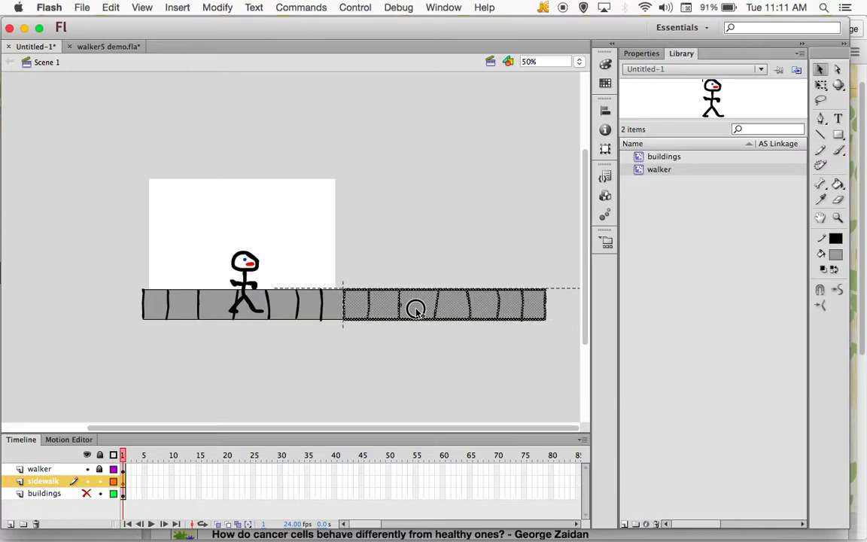
pyautogui.click(419, 365)
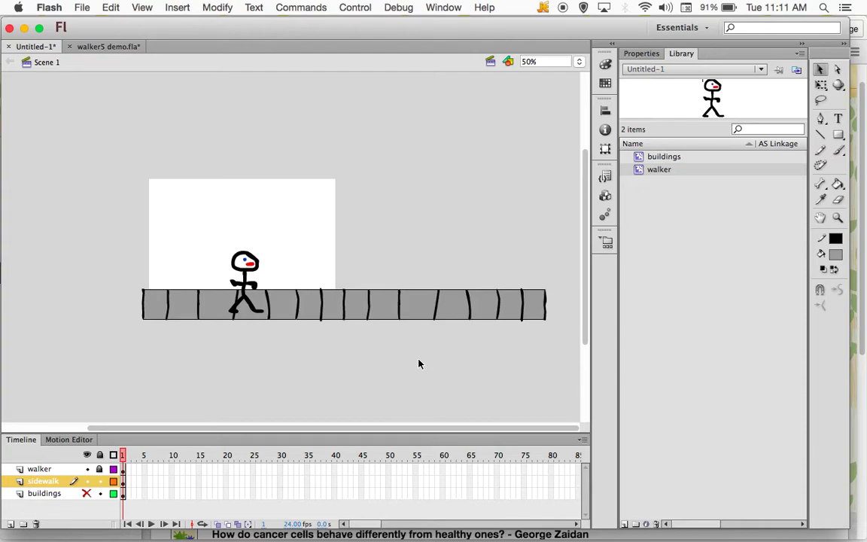
# Select the whole sidewalk and convert it to a movie clip symbol named 'sidewalk'
pyautogui.press('super+a')
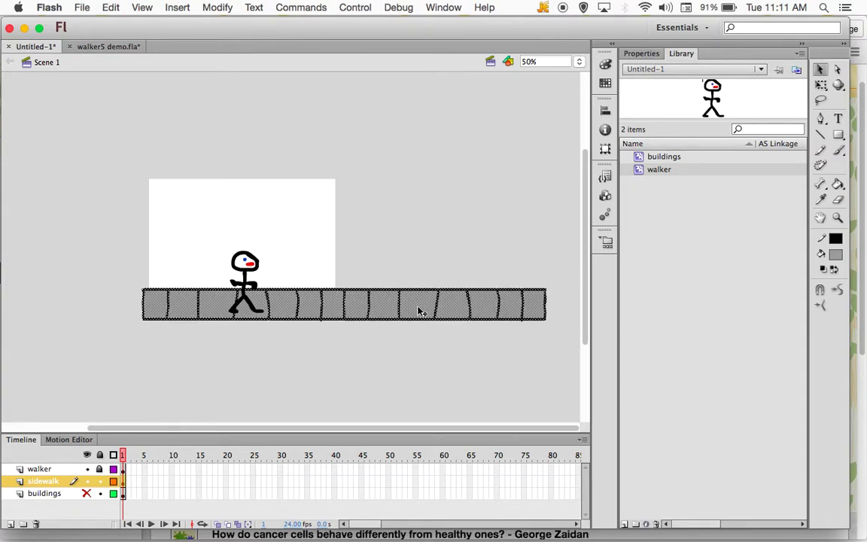
pyautogui.click(218, 8)
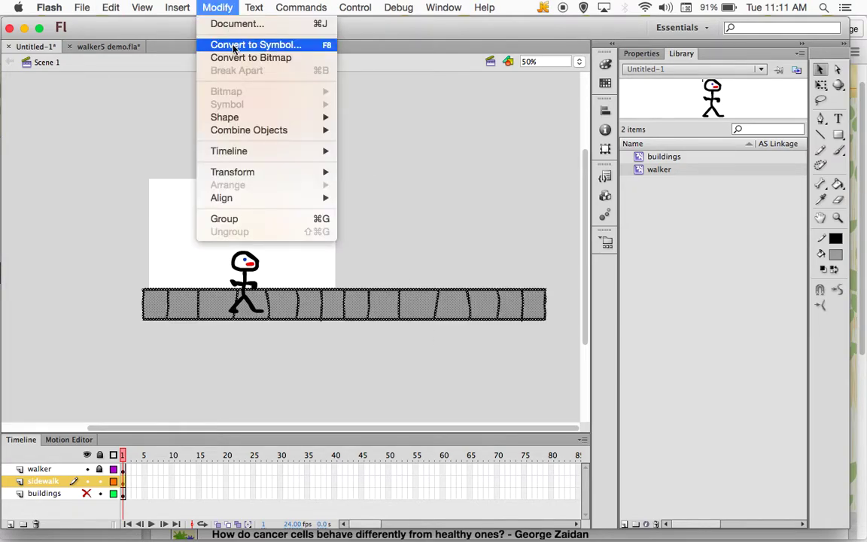
pyautogui.click(234, 46)
pyautogui.write('sidewalk')
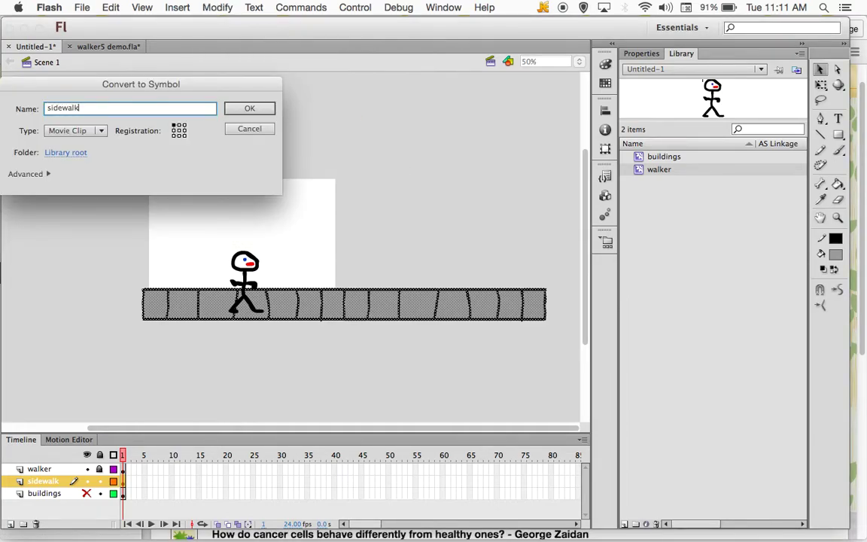
pyautogui.press('Return')
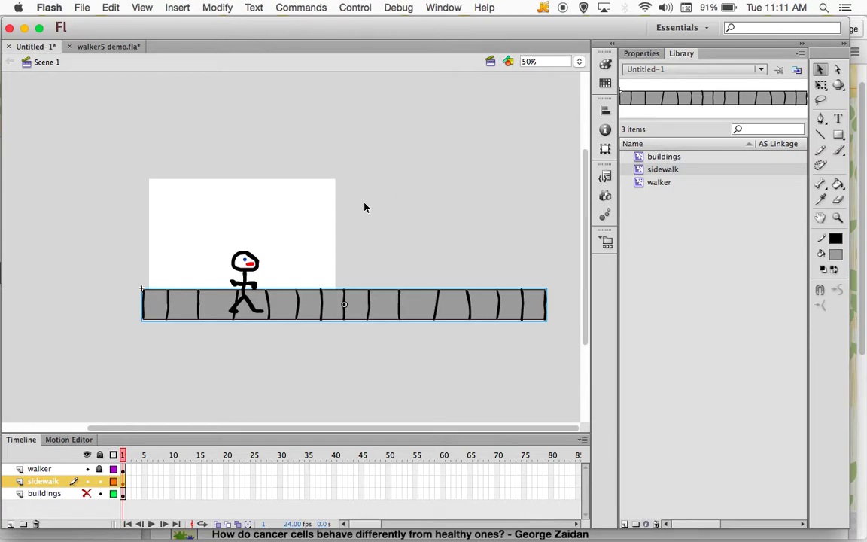
pyautogui.rightClick(386, 309)
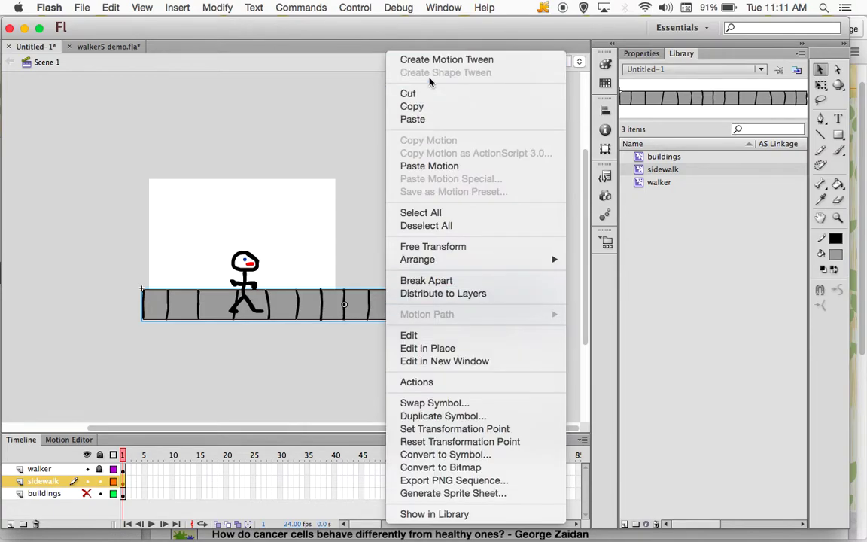
# Apply Create Motion Tween to the sidewalk symbol, spanning frames 1–24
pyautogui.click(389, 59)
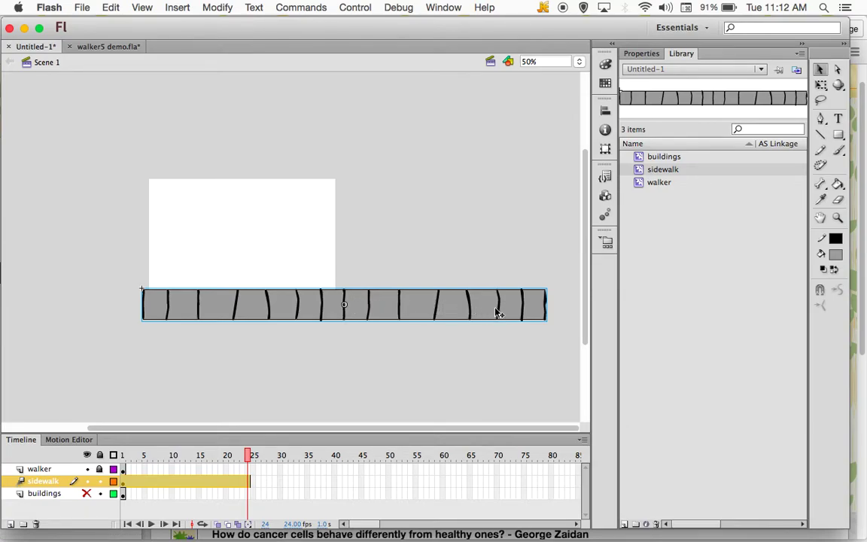
# At the tween's end frame, drag the sidewalk left across the stage and play the motion
pyautogui.moveTo(508, 311); pyautogui.dragTo(310, 307)
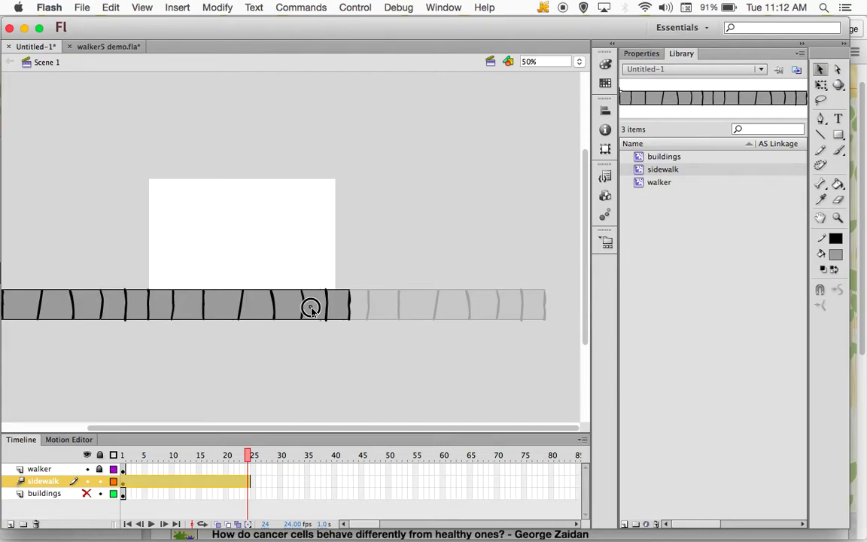
pyautogui.moveTo(310, 309); pyautogui.dragTo(310, 308)
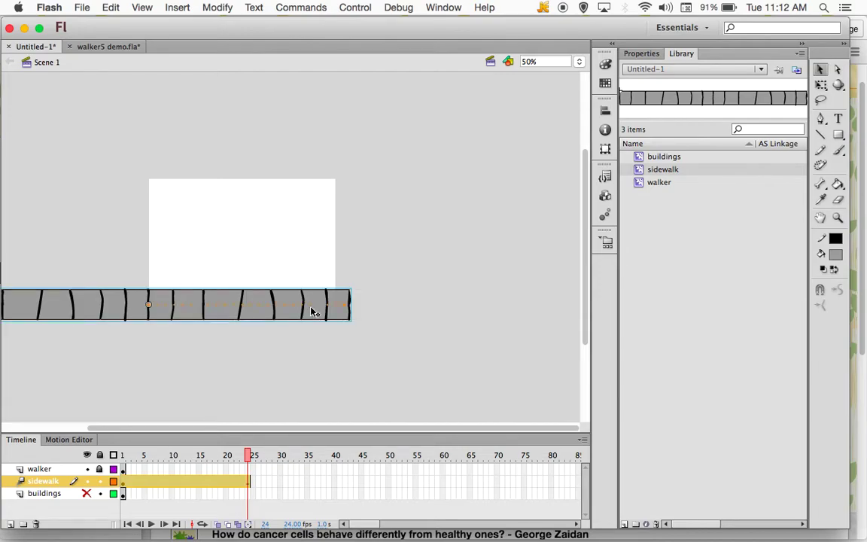
pyautogui.press('Return')
pyautogui.press('Return')
# Extend the sidewalk tween span to frame 72, play it, and run Test Movie
pyautogui.moveTo(252, 484); pyautogui.dragTo(503, 486)
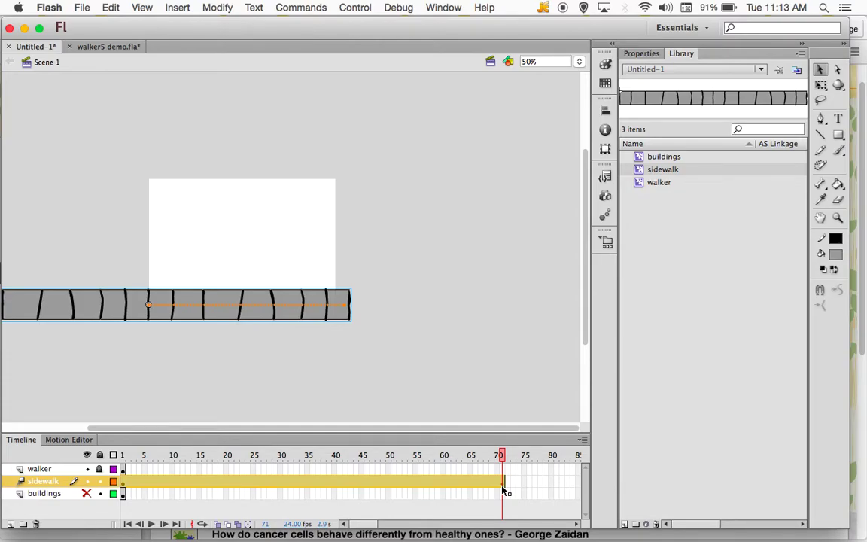
pyautogui.click(503, 481)
pyautogui.moveTo(503, 481); pyautogui.dragTo(509, 482)
pyautogui.press('Return')
pyautogui.press('super+Return')
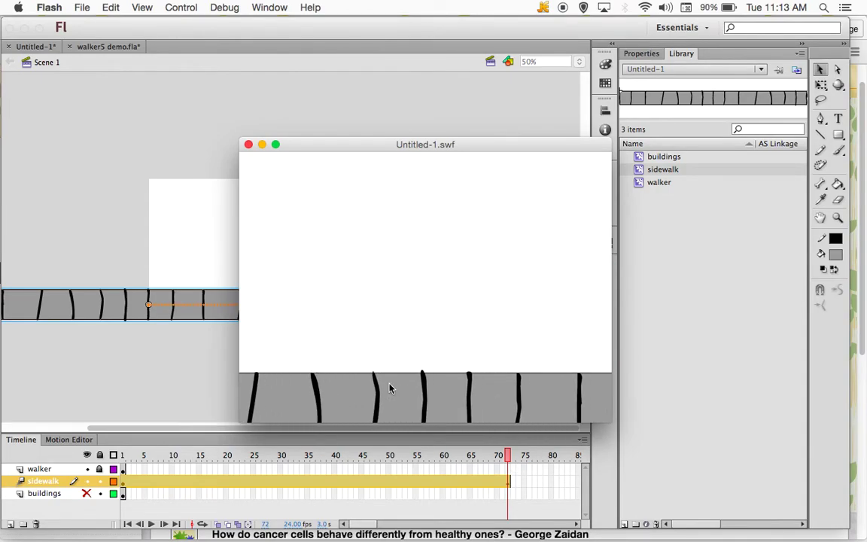
# Close the test preview and select the walker layer at frame 72
pyautogui.click(248, 144)
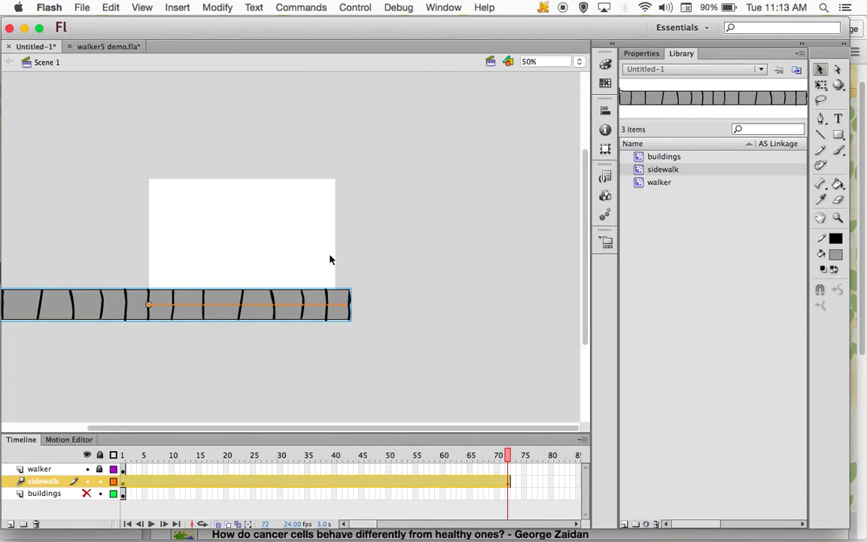
pyautogui.click(509, 474)
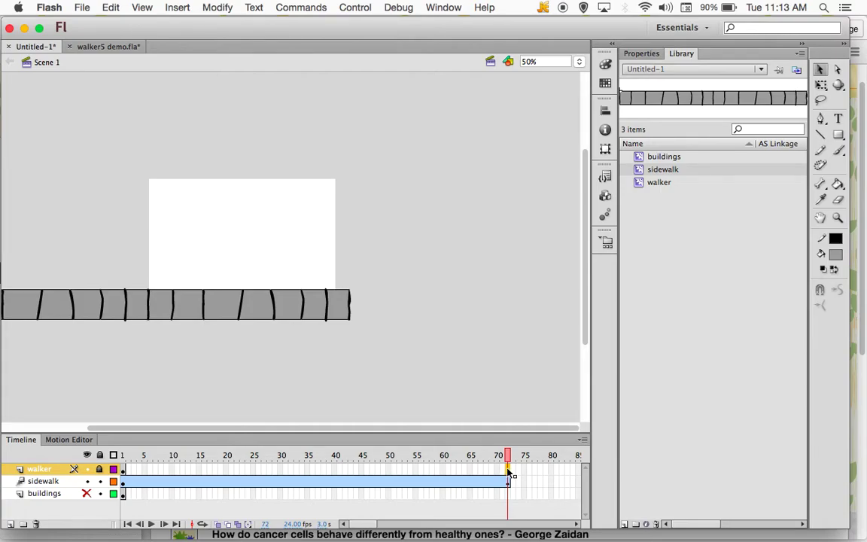
# Extend the walker to frame 72, raise the figure about 20 px at 100% zoom, and test
pyautogui.press('F5')
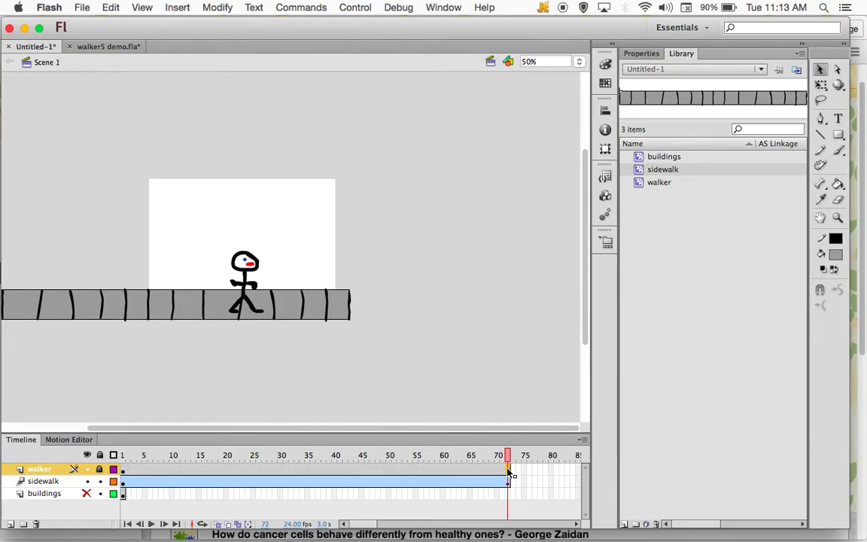
pyautogui.click(239, 280)
pyautogui.click(578, 61)
pyautogui.click(583, 72)
pyautogui.moveTo(589, 252); pyautogui.dragTo(586, 228)
pyautogui.moveTo(301, 258); pyautogui.dragTo(299, 238)
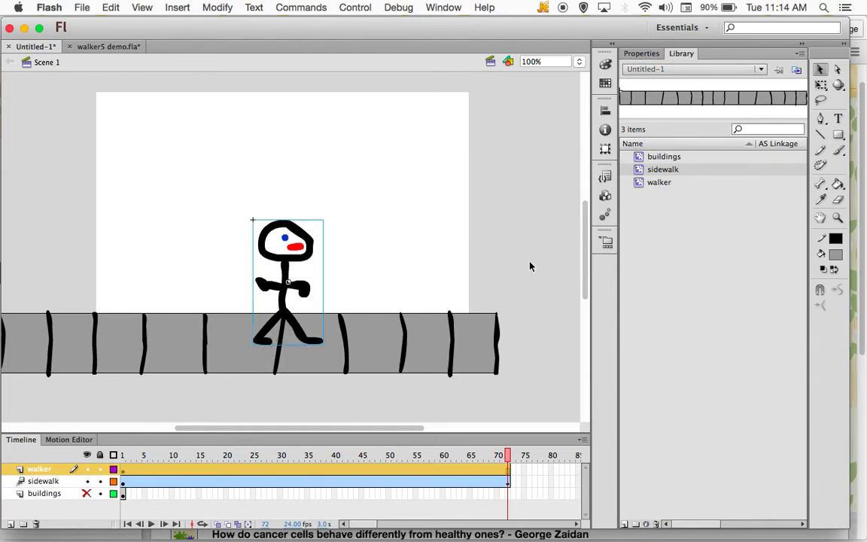
pyautogui.press('super+Return')
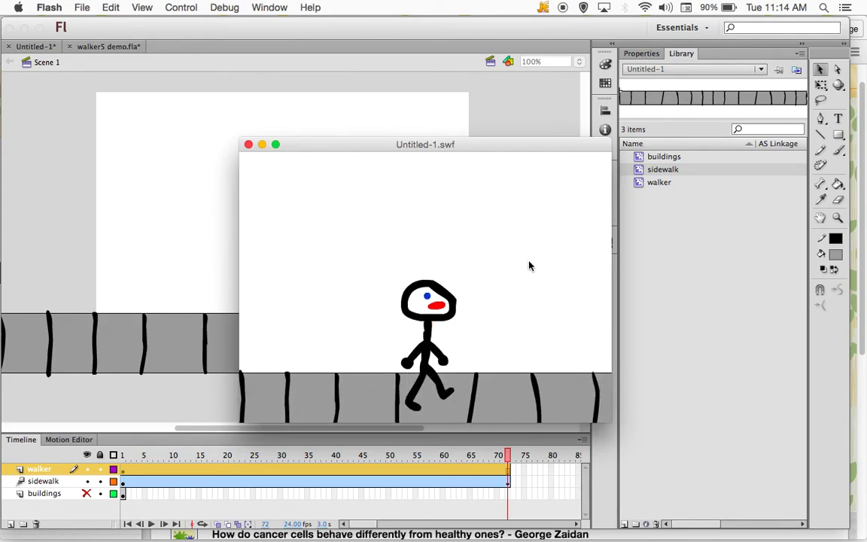
# Close the Untitled-1.swf test window
pyautogui.click(249, 145)
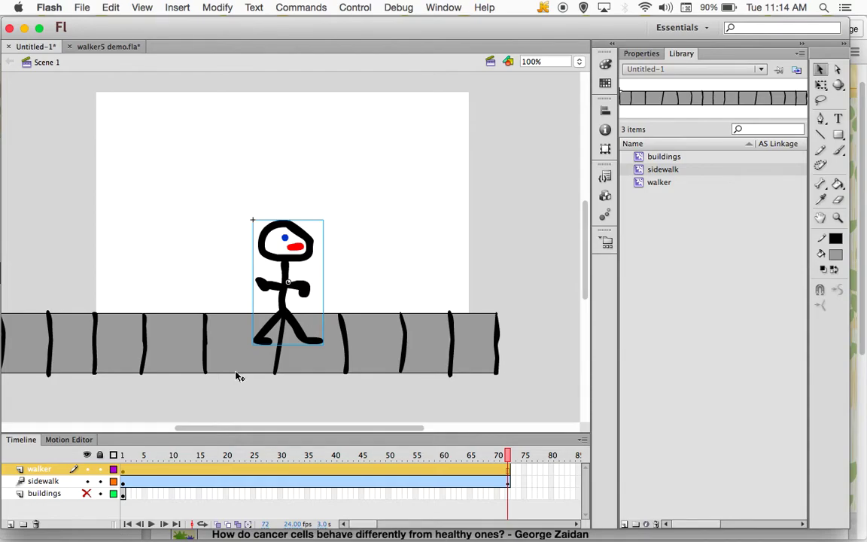
# Hide the walker and sidewalk layers and go to frame 1 of the buildings layer
pyautogui.click(87, 469)
pyautogui.click(87, 481)
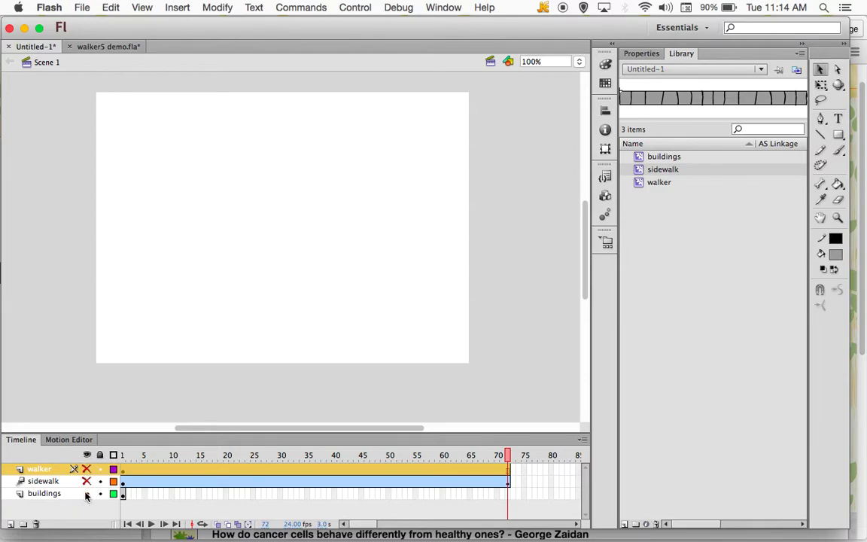
pyautogui.click(123, 494)
pyautogui.click(323, 394)
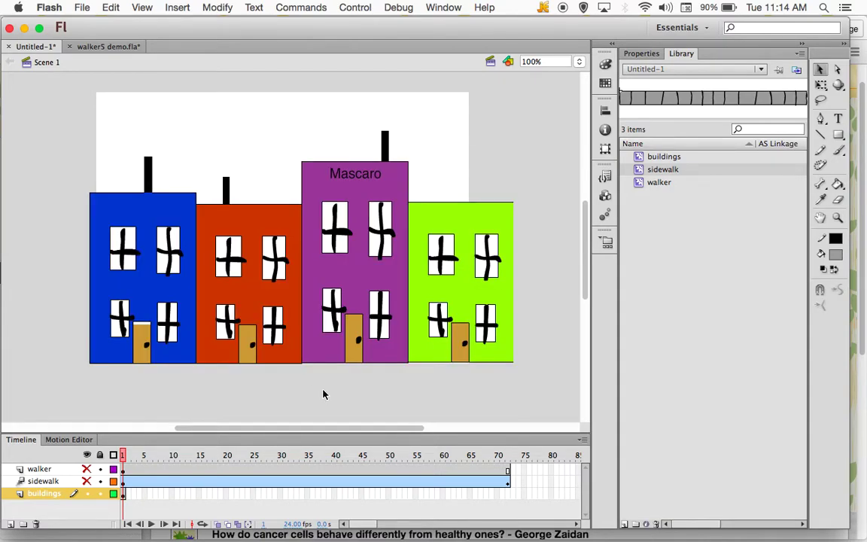
# Move the building row up about 59 px and slightly left, then copy it
pyautogui.moveTo(57, 126); pyautogui.dragTo(552, 409)
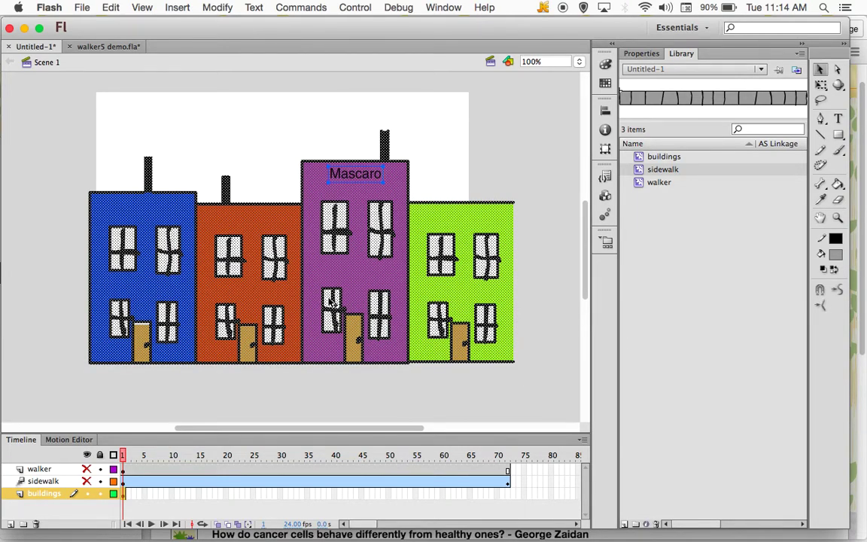
pyautogui.moveTo(329, 299); pyautogui.dragTo(325, 260)
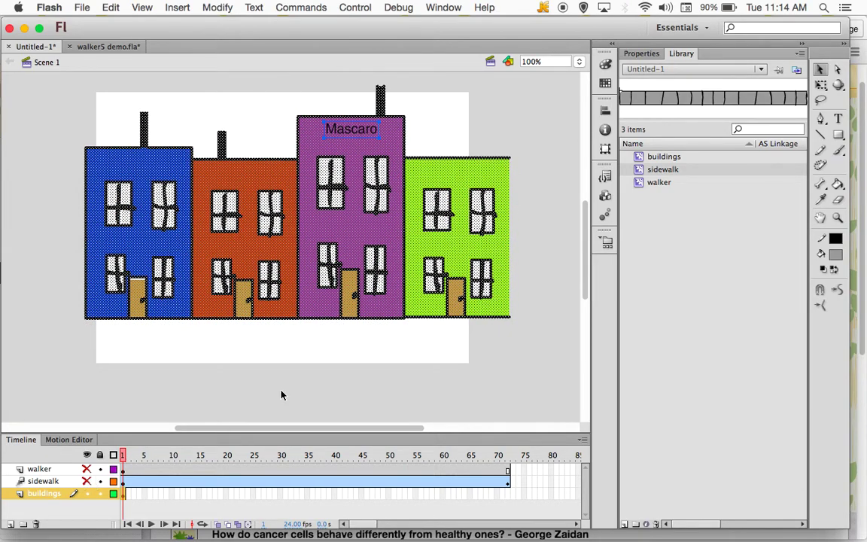
pyautogui.click(281, 343)
pyautogui.moveTo(59, 100); pyautogui.dragTo(505, 327)
pyautogui.moveTo(426, 257)
pyautogui.mouseDown()
pyautogui.moveTo(249, 263)
pyautogui.moveTo(431, 251)
pyautogui.moveTo(420, 259)
pyautogui.moveTo(427, 263)
pyautogui.mouseUp()
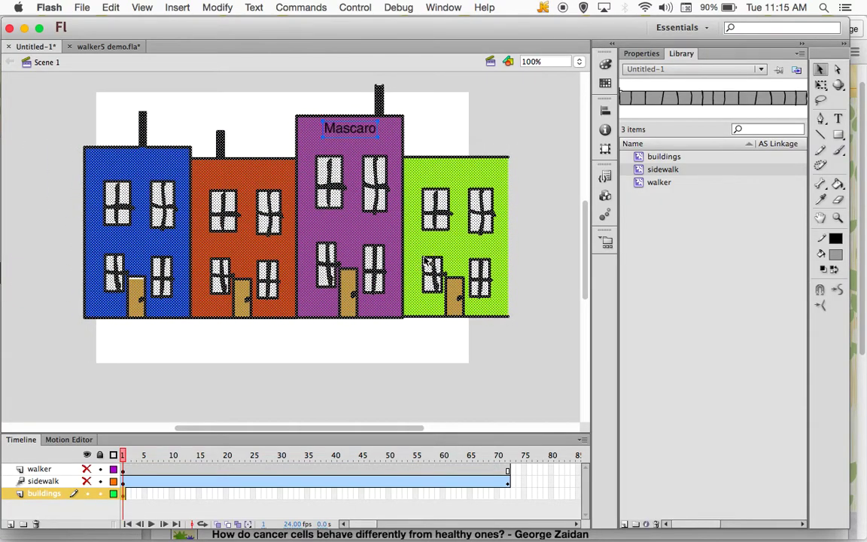
pyautogui.rightClick(301, 213)
pyautogui.click(332, 267)
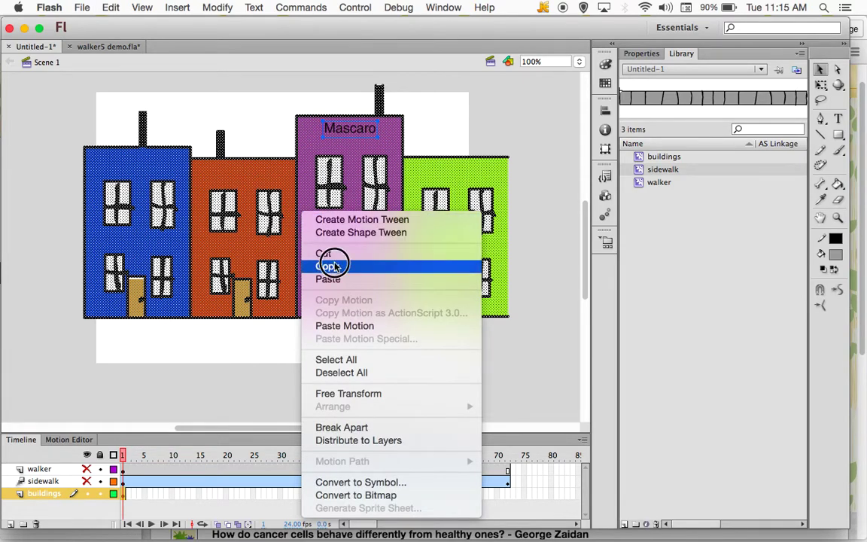
# Paste the building row and, at 50% zoom, set the copy beside the green building
pyautogui.rightClick(315, 346)
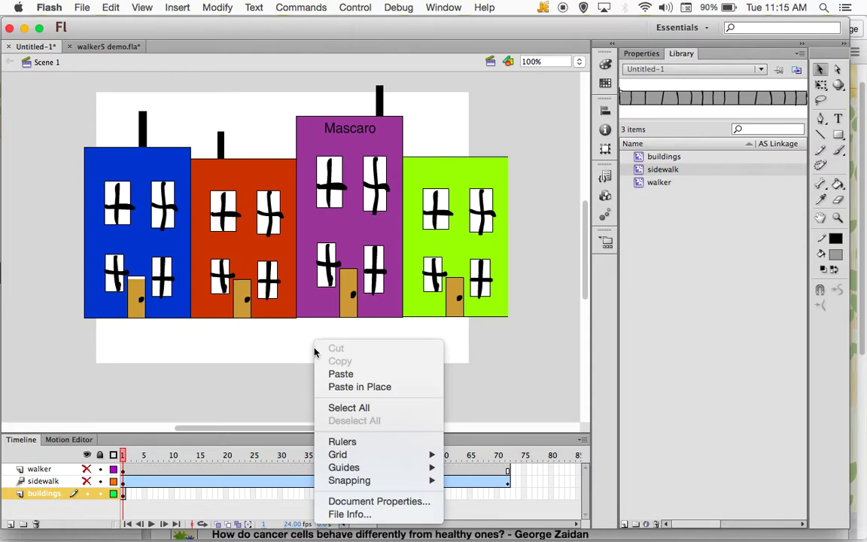
pyautogui.click(347, 374)
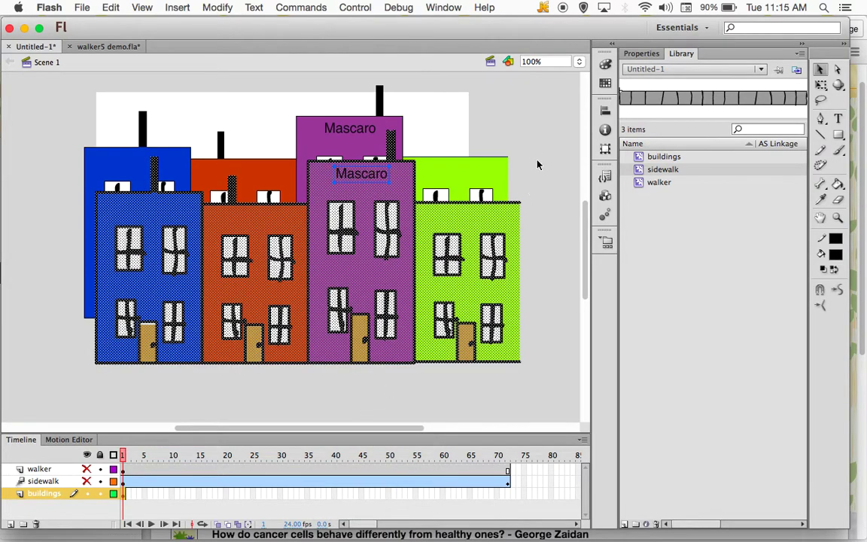
pyautogui.click(579, 62)
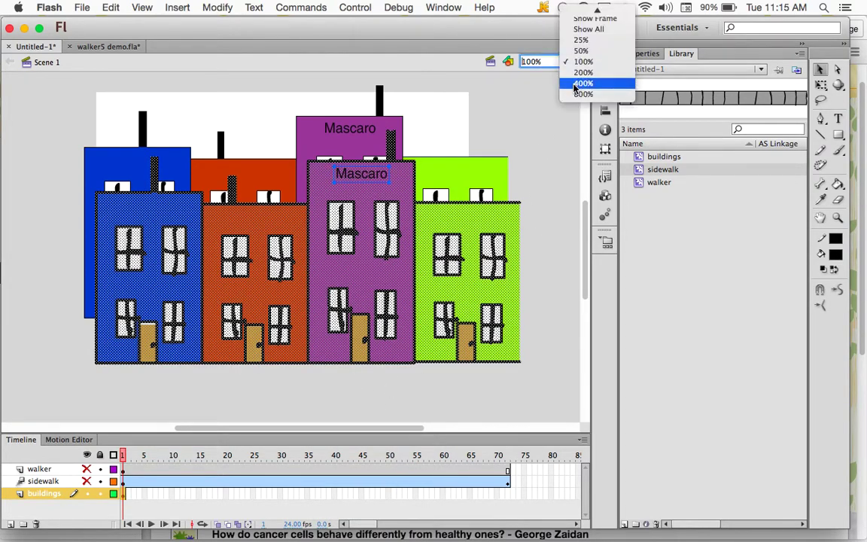
pyautogui.click(582, 50)
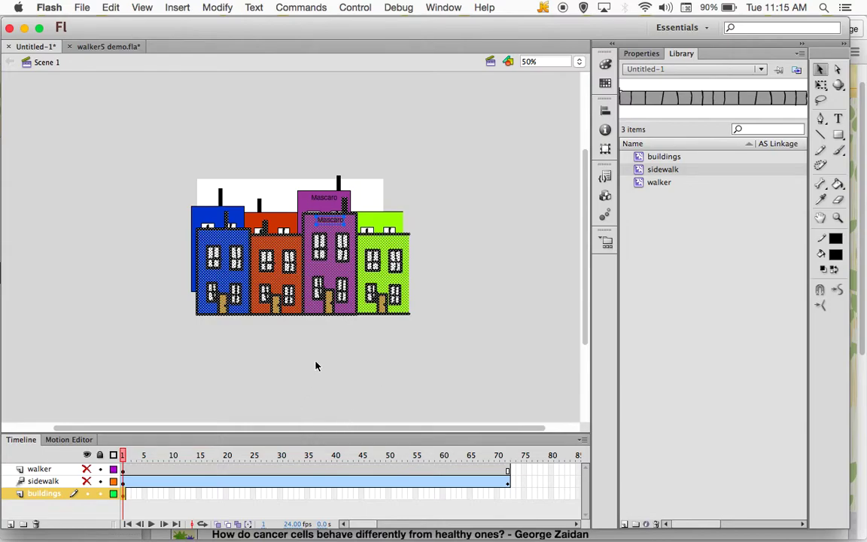
pyautogui.moveTo(291, 276); pyautogui.dragTo(490, 257)
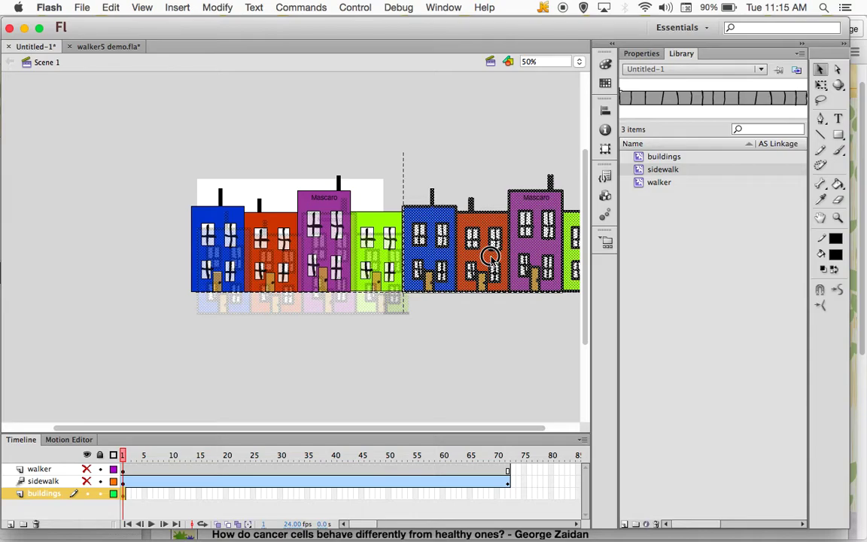
pyautogui.moveTo(490, 257); pyautogui.dragTo(490, 257)
pyautogui.click(493, 344)
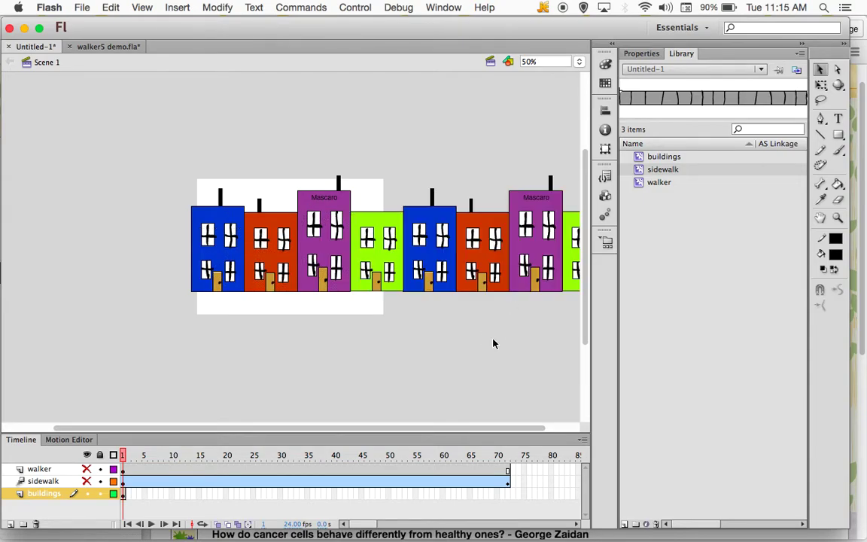
pyautogui.press('super+a')
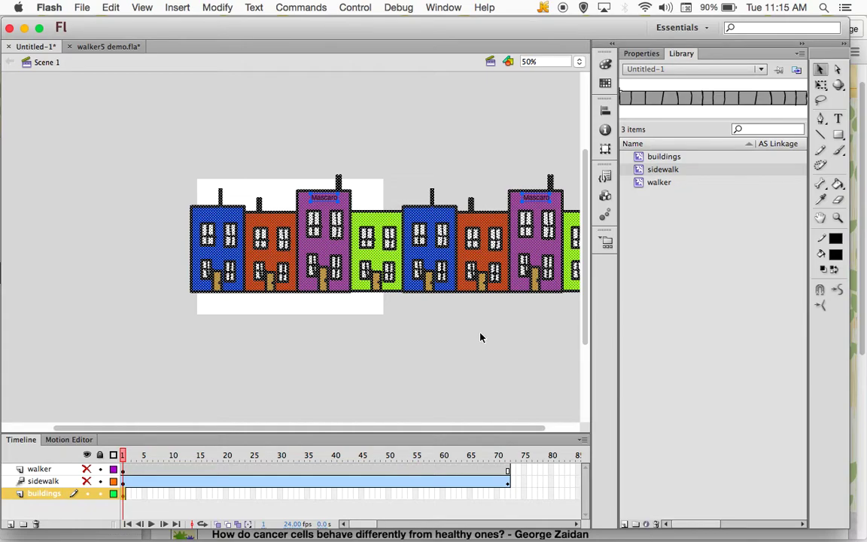
pyautogui.click(481, 337)
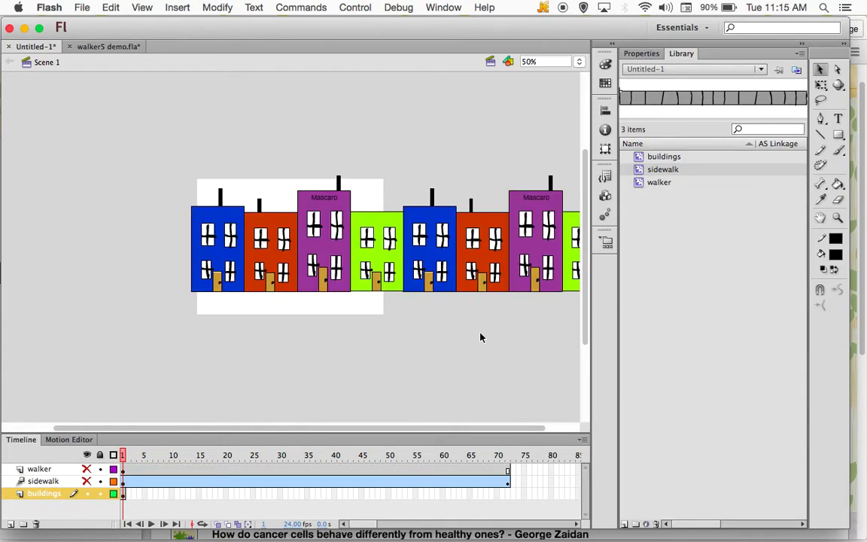
pyautogui.moveTo(461, 432); pyautogui.dragTo(495, 431)
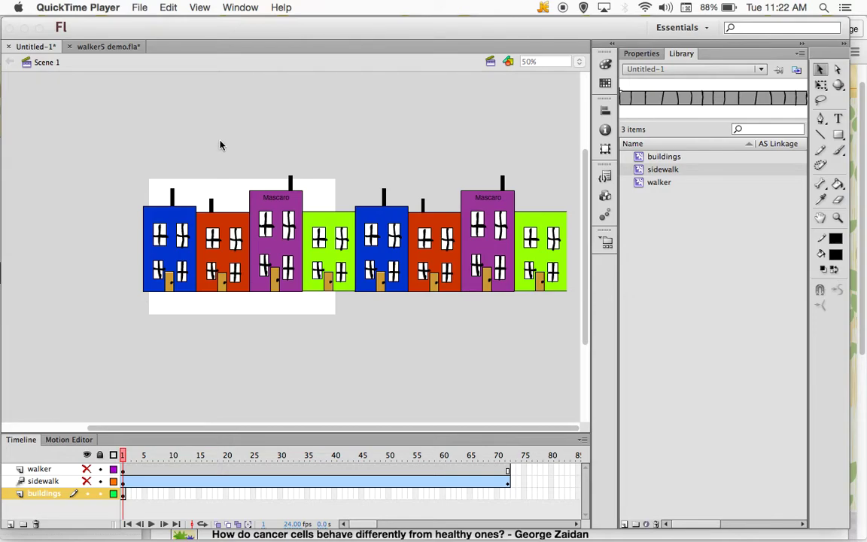
# Convert the eight selected buildings into a symbol named buildingrow, since 'buildings' was already taken
pyautogui.click(143, 194)
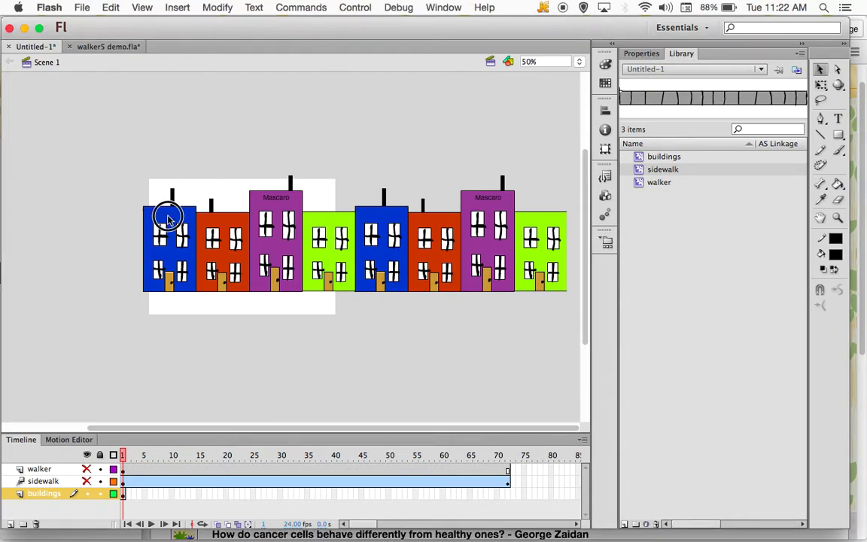
pyautogui.moveTo(91, 137)
pyautogui.mouseDown()
pyautogui.moveTo(461, 366)
pyautogui.moveTo(579, 371)
pyautogui.mouseUp()
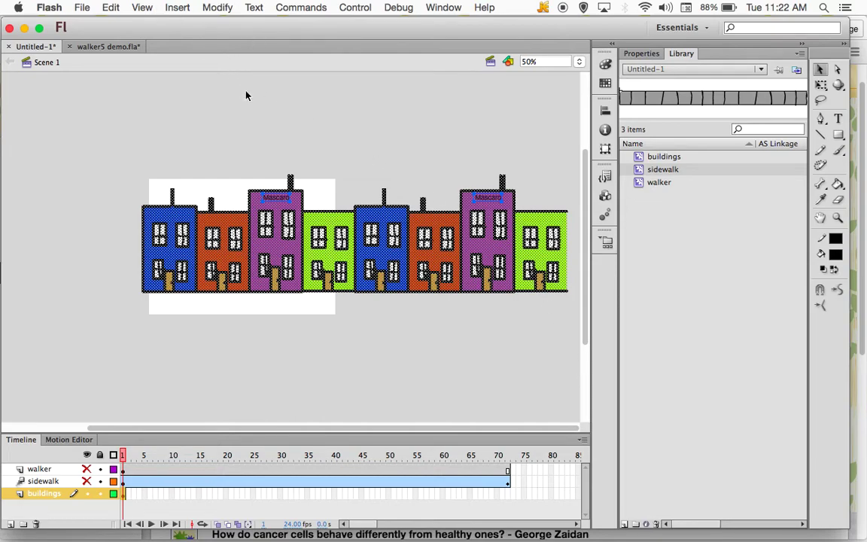
pyautogui.click(217, 7)
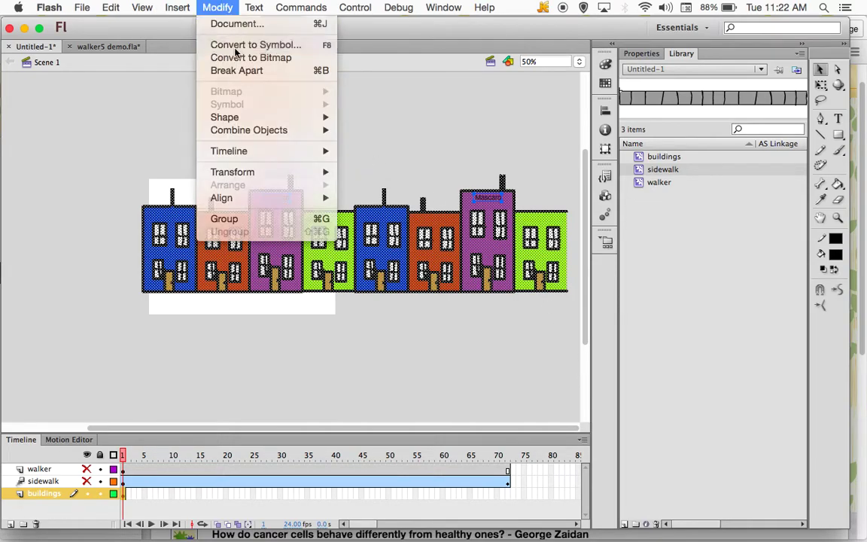
pyautogui.click(234, 45)
pyautogui.write('buildings')
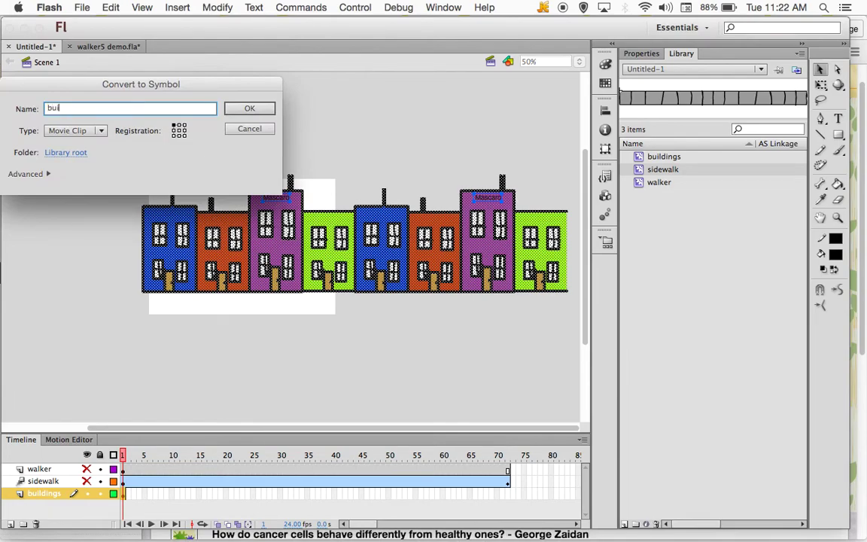
pyautogui.press('Return')
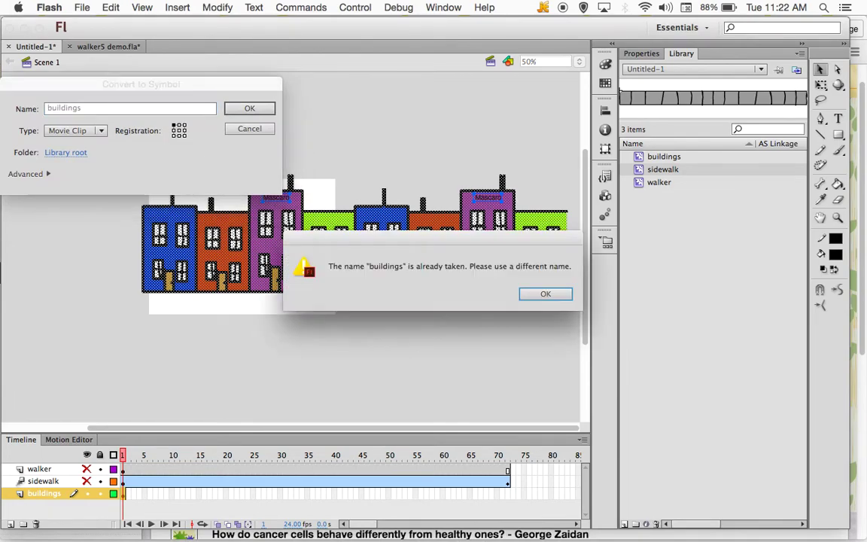
pyautogui.click(545, 294)
pyautogui.click(106, 109)
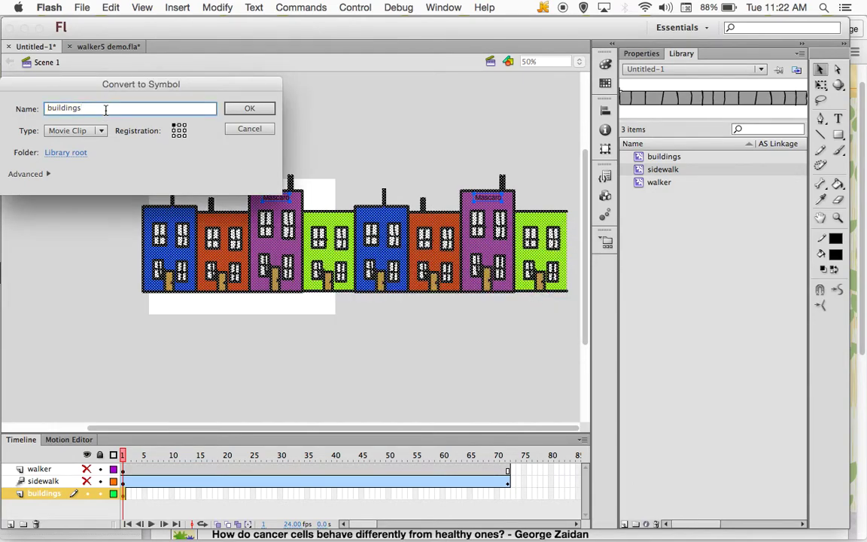
pyautogui.press('BackSpace')
pyautogui.write('row')
pyautogui.click(251, 109)
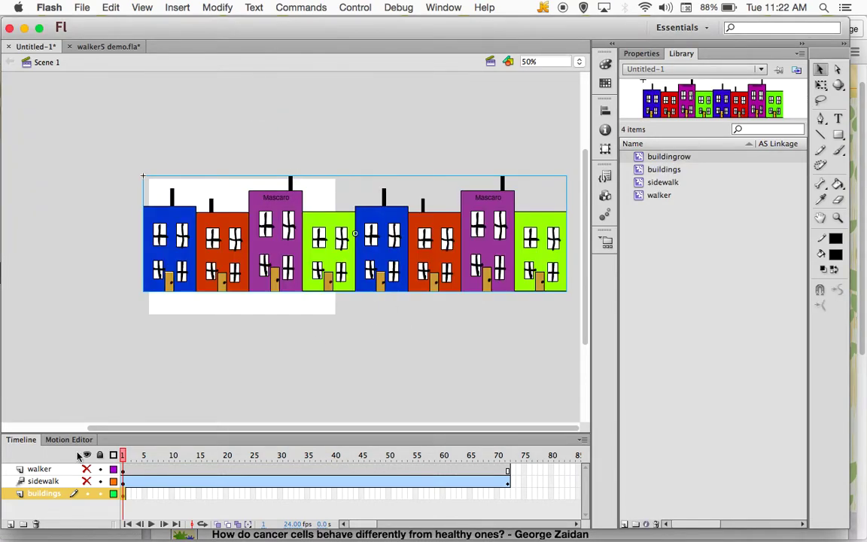
# Unhide and lock the sidewalk and walker layers
pyautogui.click(86, 480)
pyautogui.click(87, 469)
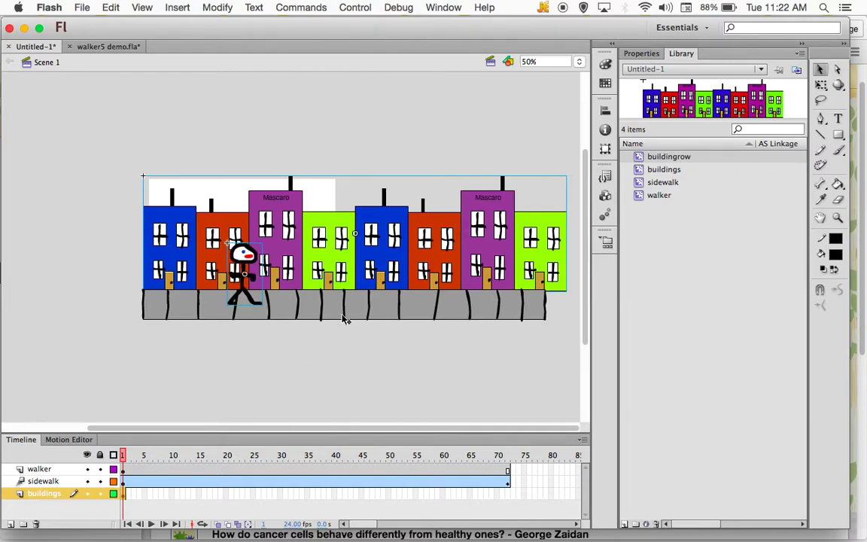
pyautogui.click(99, 482)
pyautogui.click(99, 468)
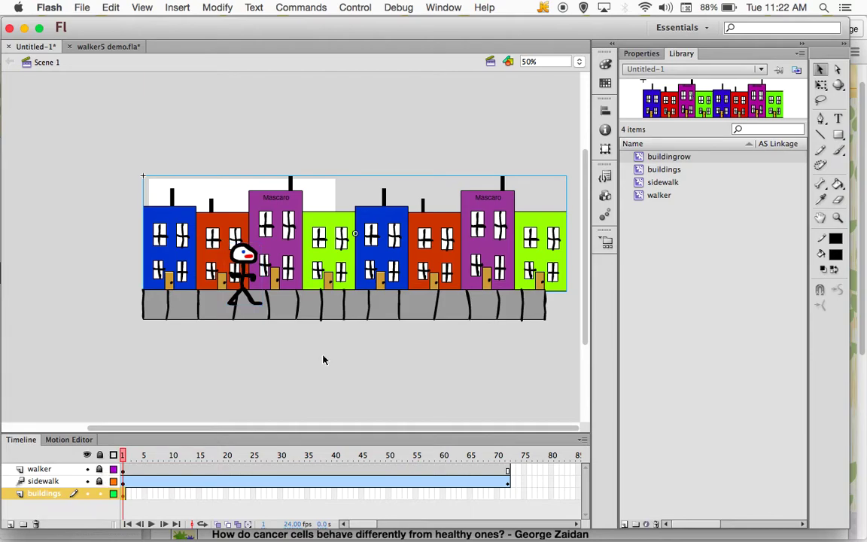
# Drag the buildingrow symbol down so it lines up along the sidewalk
pyautogui.moveTo(394, 246); pyautogui.dragTo(401, 259)
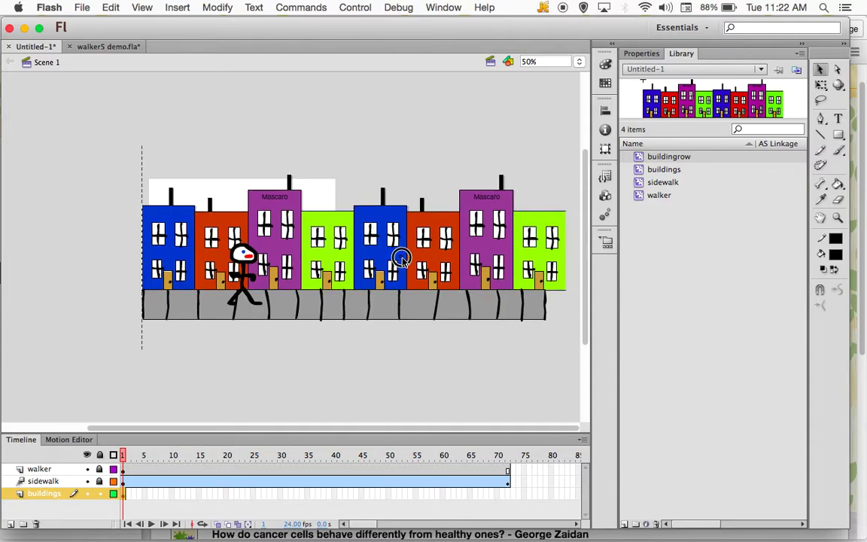
pyautogui.moveTo(401, 259); pyautogui.dragTo(389, 260)
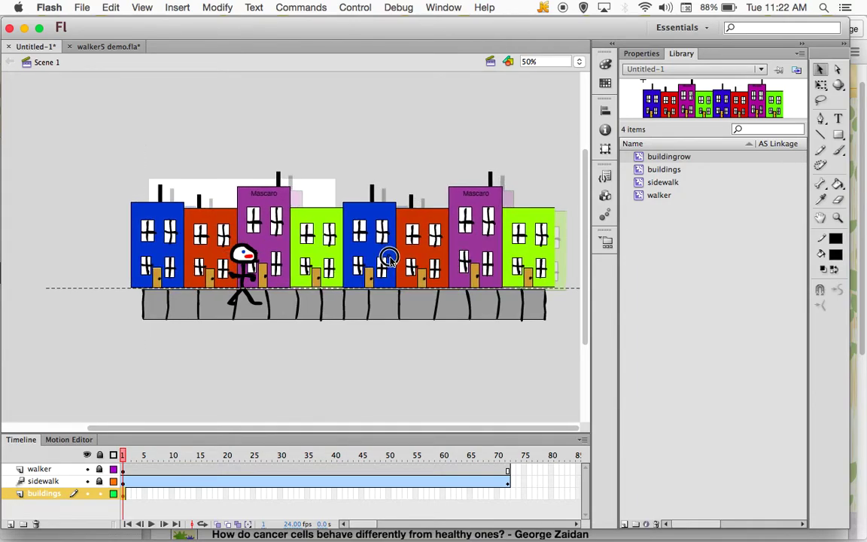
pyautogui.moveTo(388, 258); pyautogui.dragTo(389, 259)
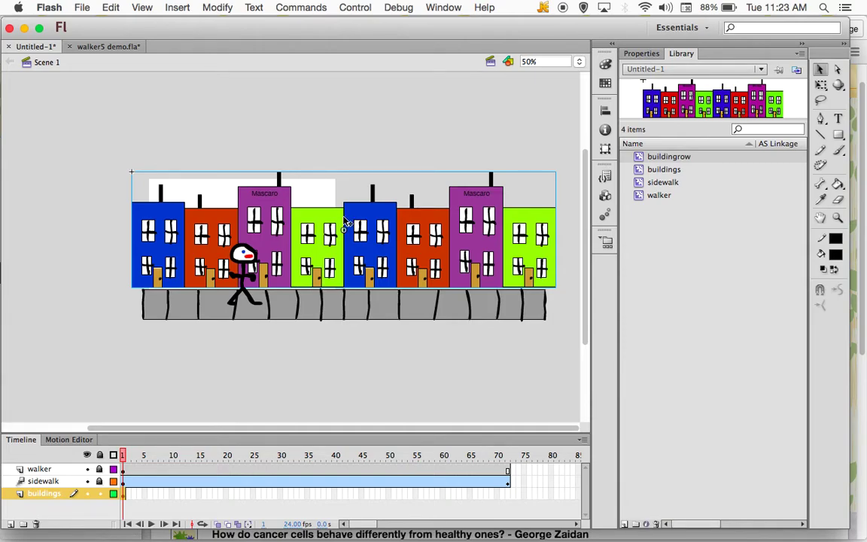
# Give the building row a motion tween and slide it to the left
pyautogui.rightClick(381, 226)
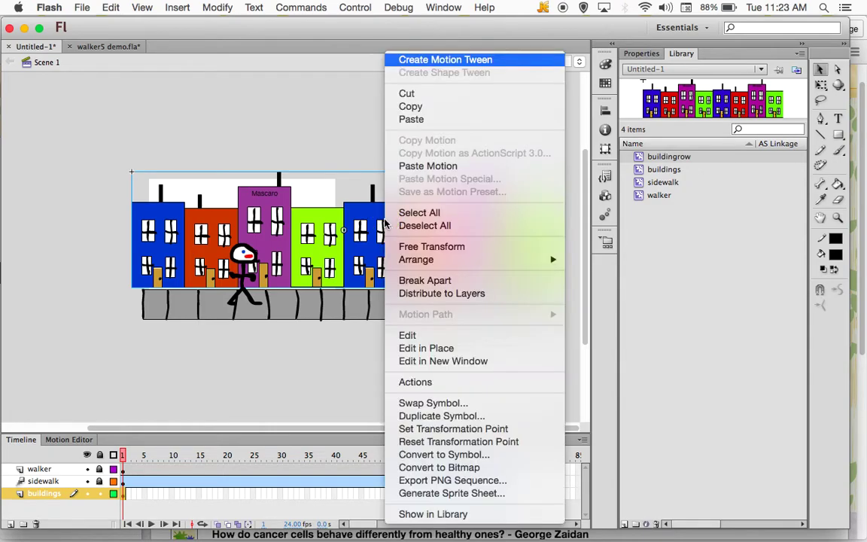
pyautogui.click(448, 63)
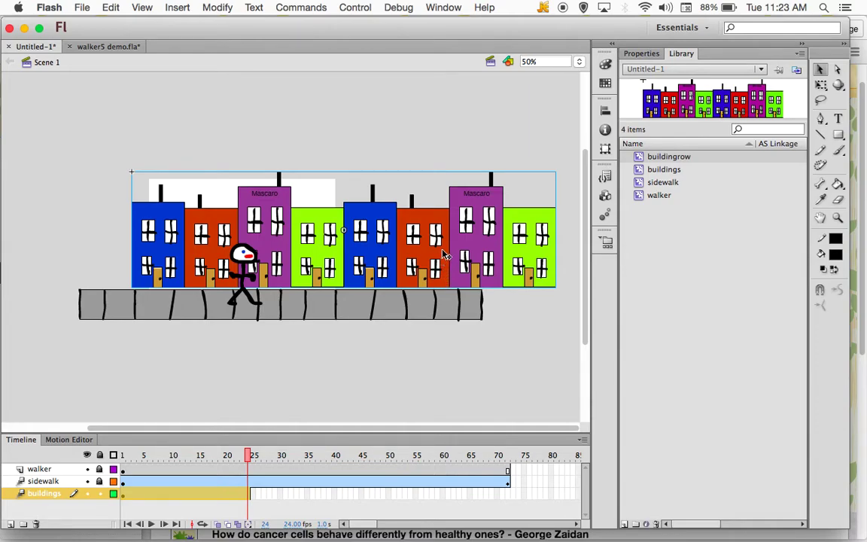
pyautogui.moveTo(468, 256); pyautogui.dragTo(264, 253)
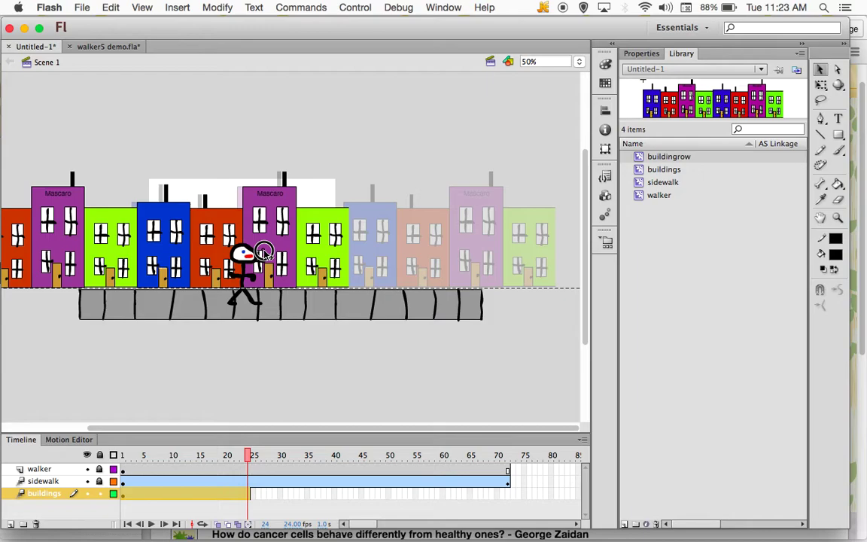
pyautogui.moveTo(264, 252); pyautogui.dragTo(262, 252)
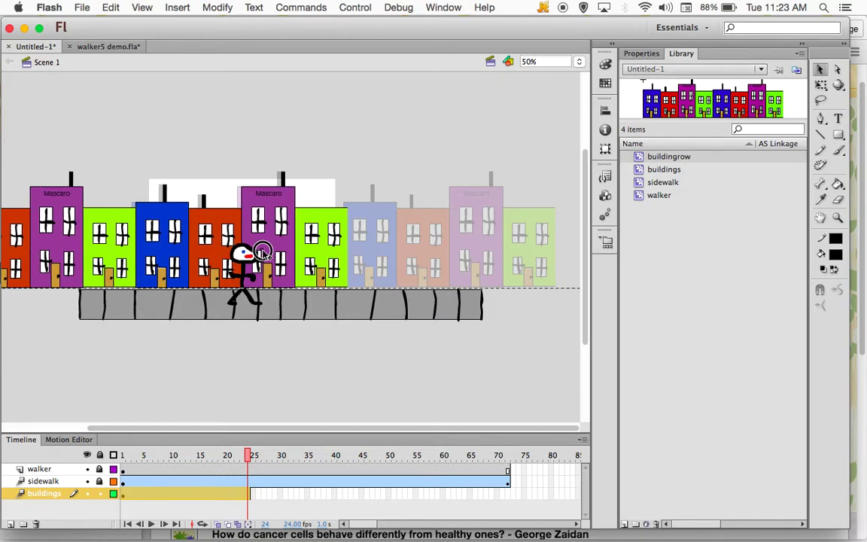
pyautogui.moveTo(263, 253); pyautogui.dragTo(262, 254)
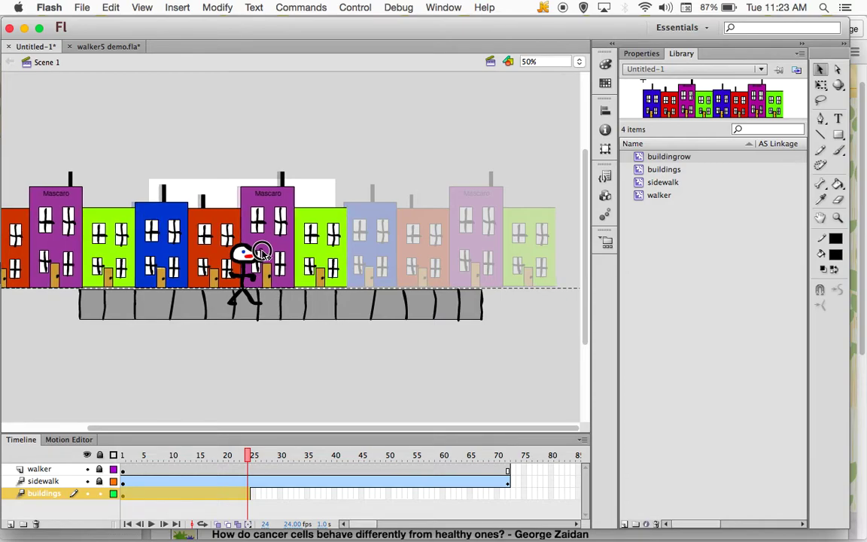
pyautogui.moveTo(263, 253); pyautogui.dragTo(264, 255)
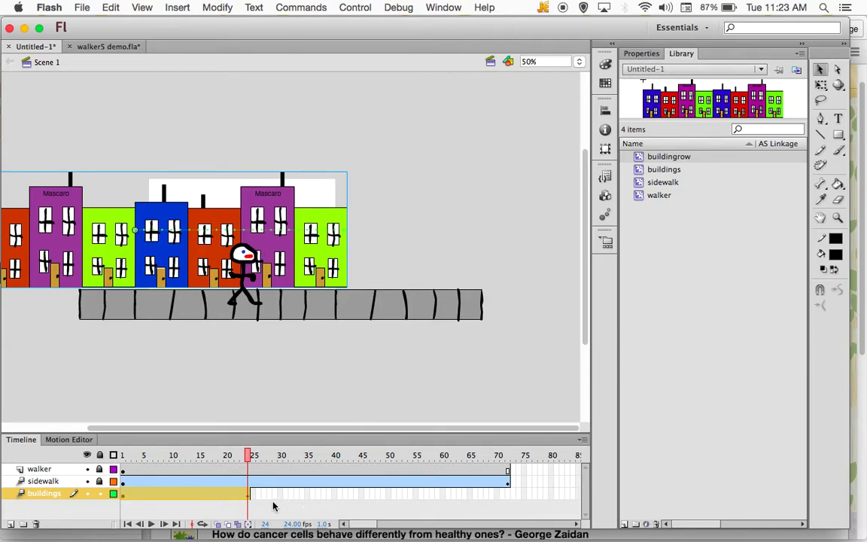
# Stretch the buildings tween to frame 72 and play it back to preview
pyautogui.moveTo(249, 493); pyautogui.dragTo(508, 498)
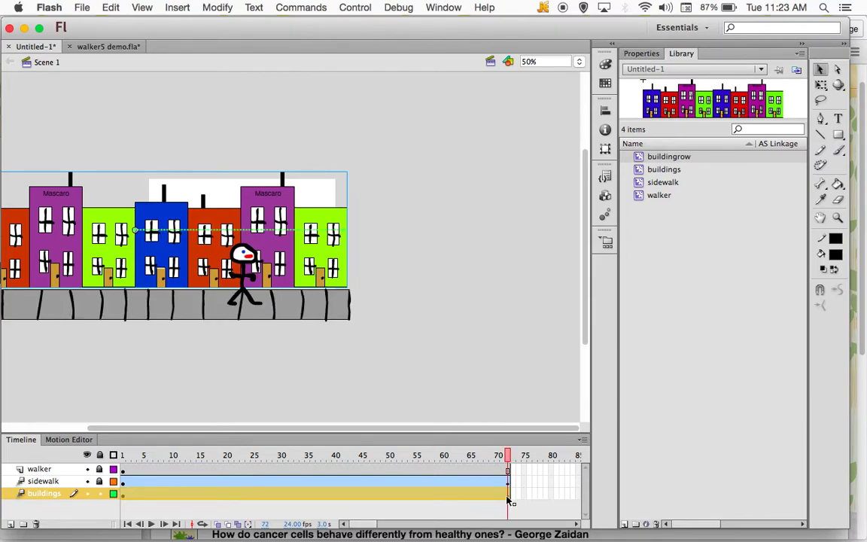
pyautogui.press('Return')
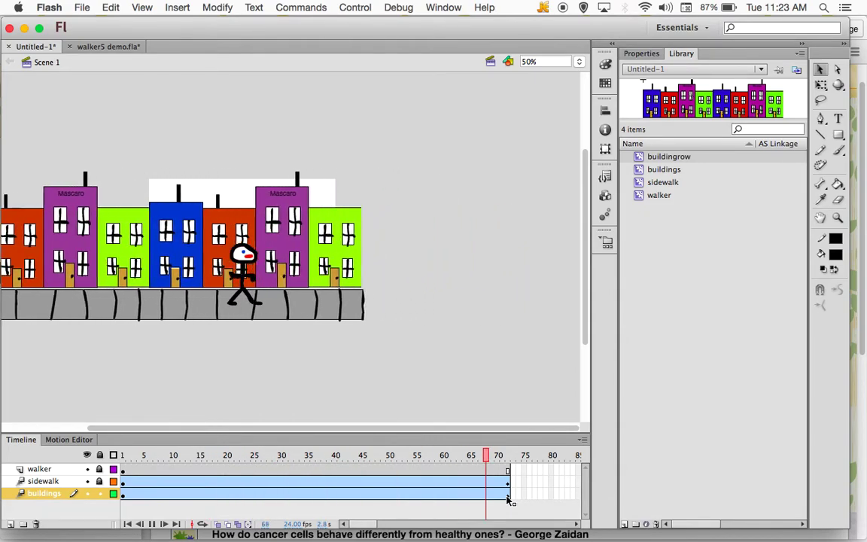
pyautogui.click(509, 499)
pyautogui.press('Return')
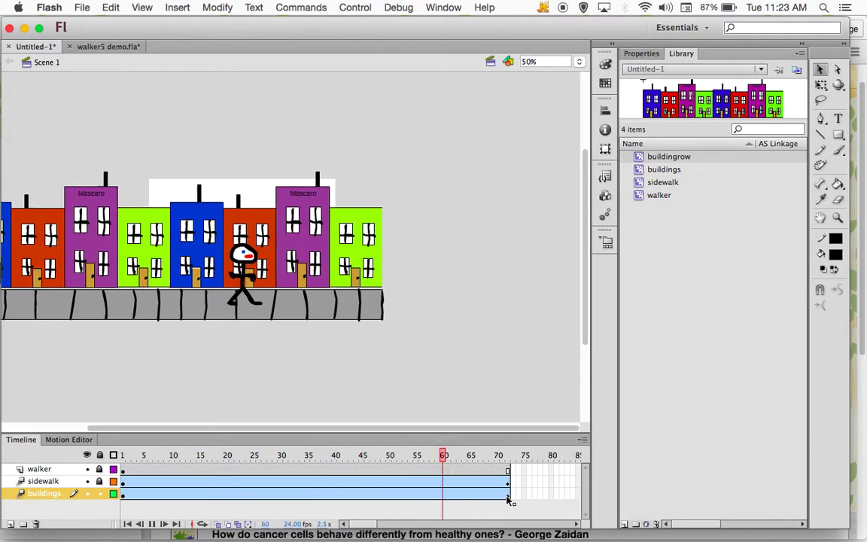
pyautogui.click(508, 499)
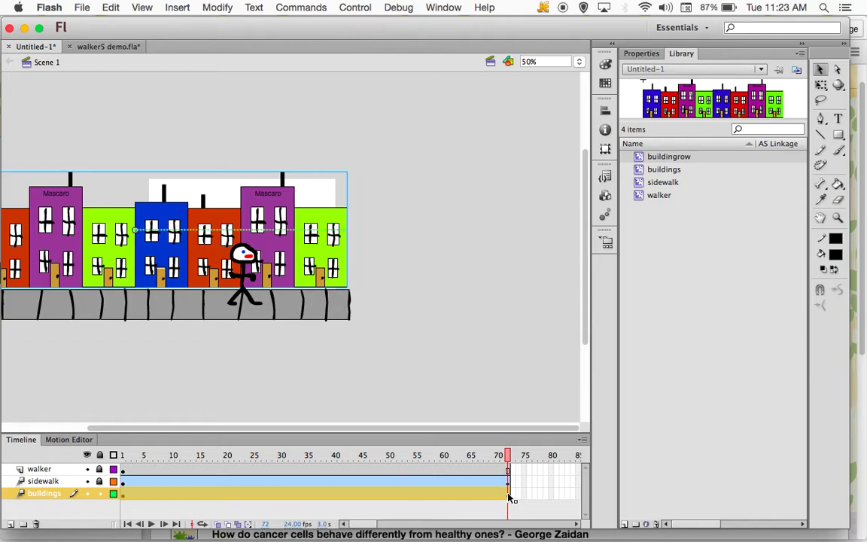
# Test the movie, then fine-tune the building row's frame 1 position
pyautogui.press('super+Return')
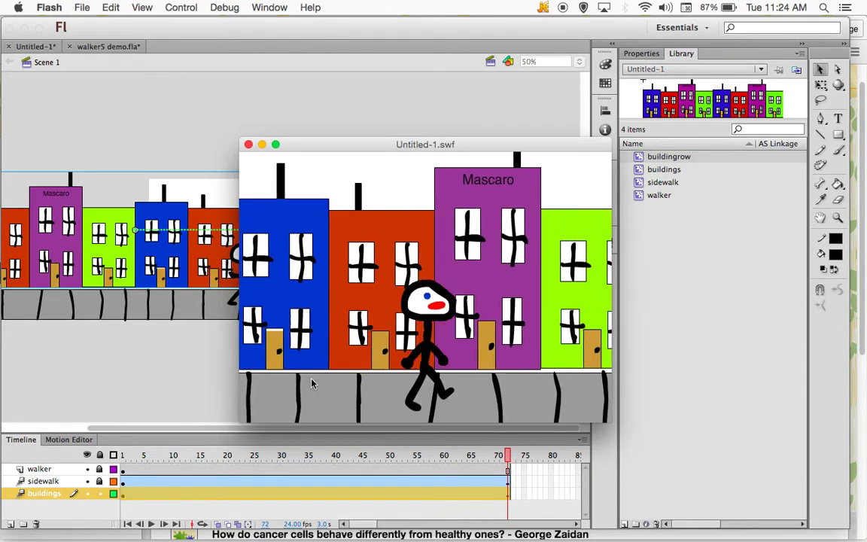
pyautogui.click(248, 144)
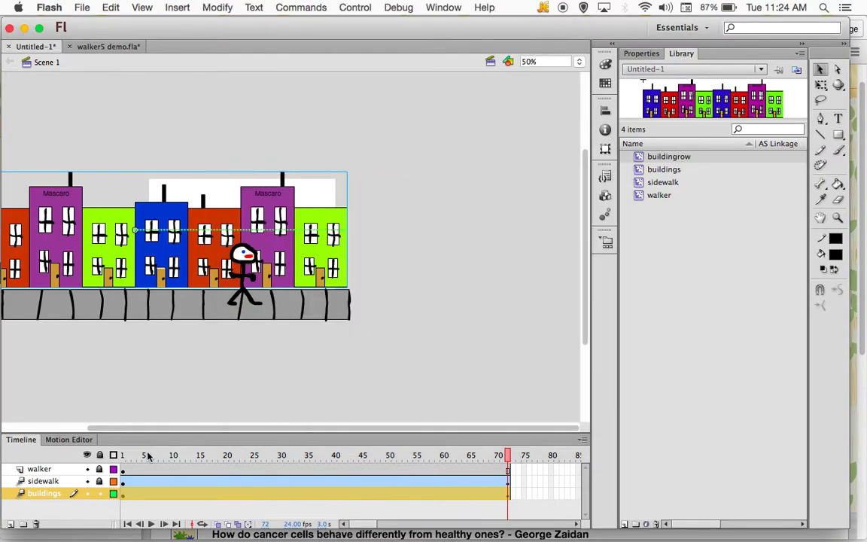
pyautogui.click(126, 495)
pyautogui.press('super+shift+a')
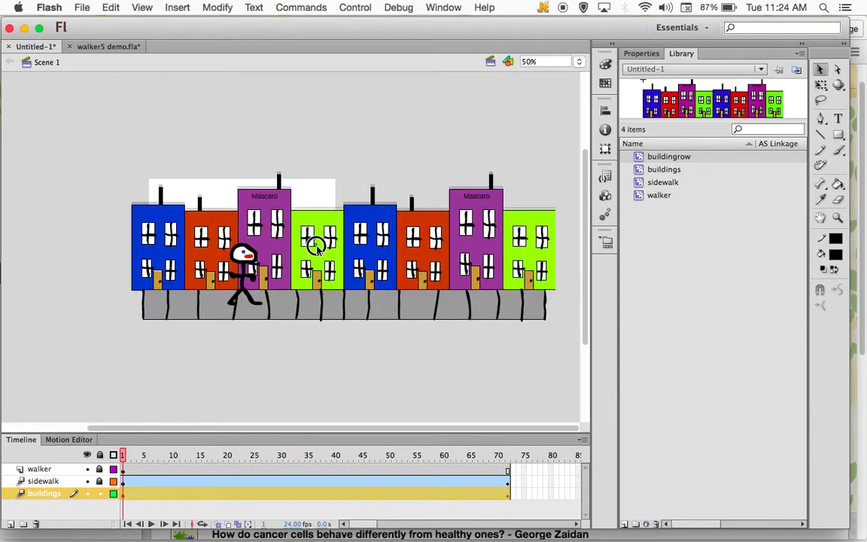
pyautogui.moveTo(316, 246); pyautogui.dragTo(317, 247)
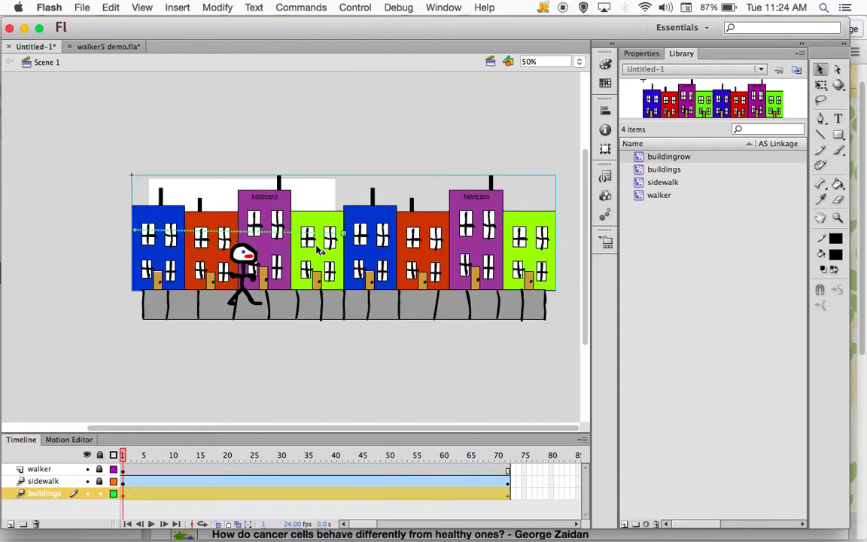
# Adjust the building row's end position at frame 72 and test the animation again
pyautogui.click(508, 496)
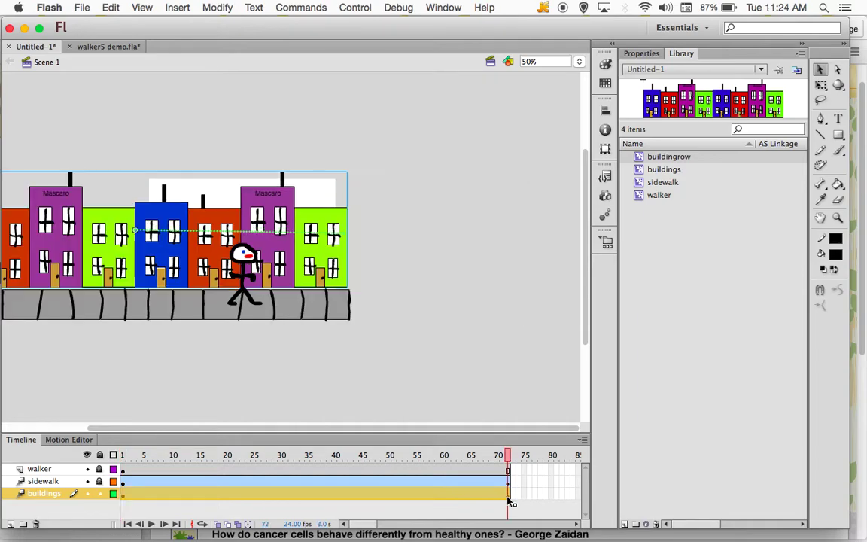
pyautogui.click(331, 262)
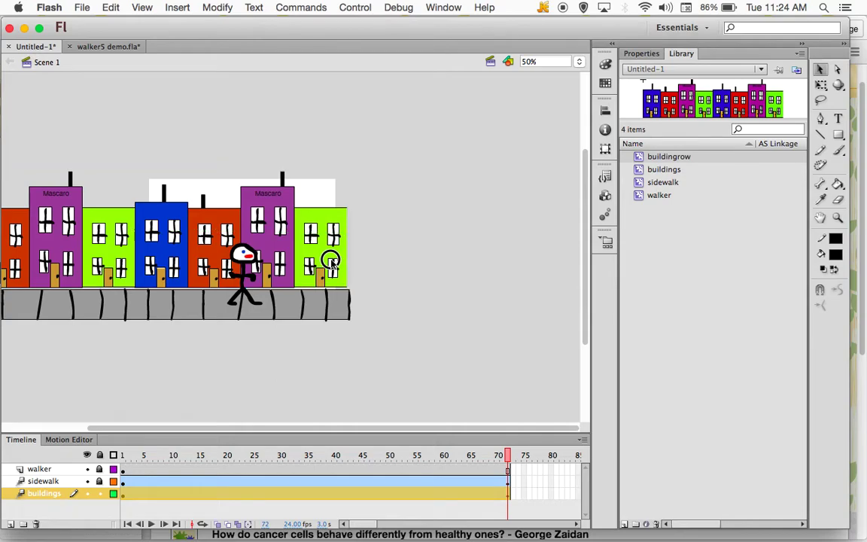
pyautogui.moveTo(333, 265); pyautogui.dragTo(333, 267)
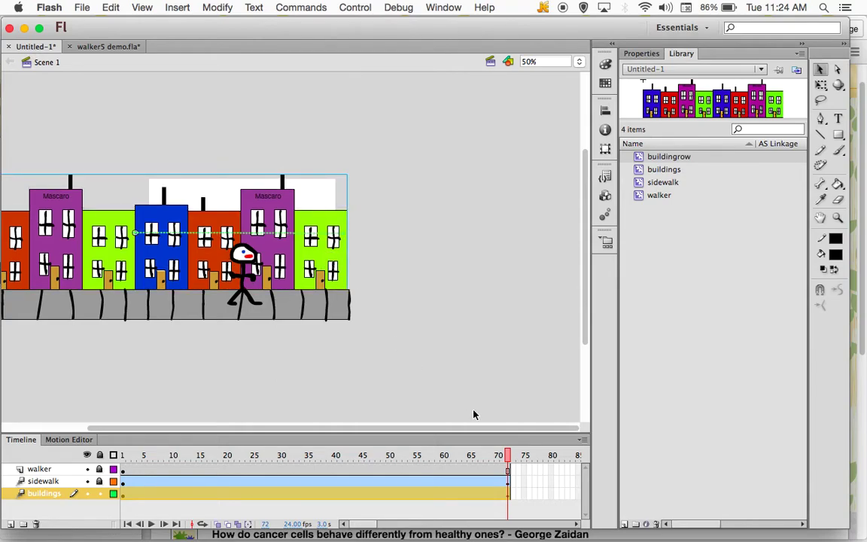
pyautogui.press('super+Return')
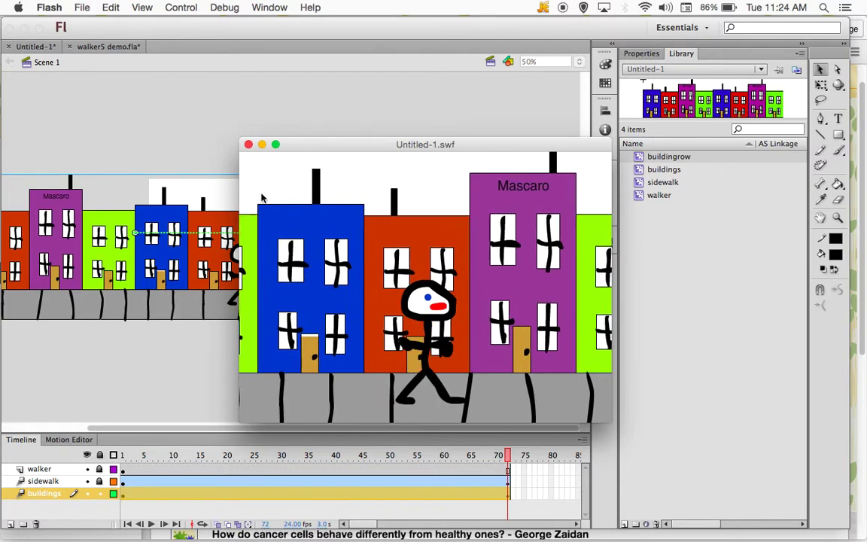
pyautogui.click(248, 143)
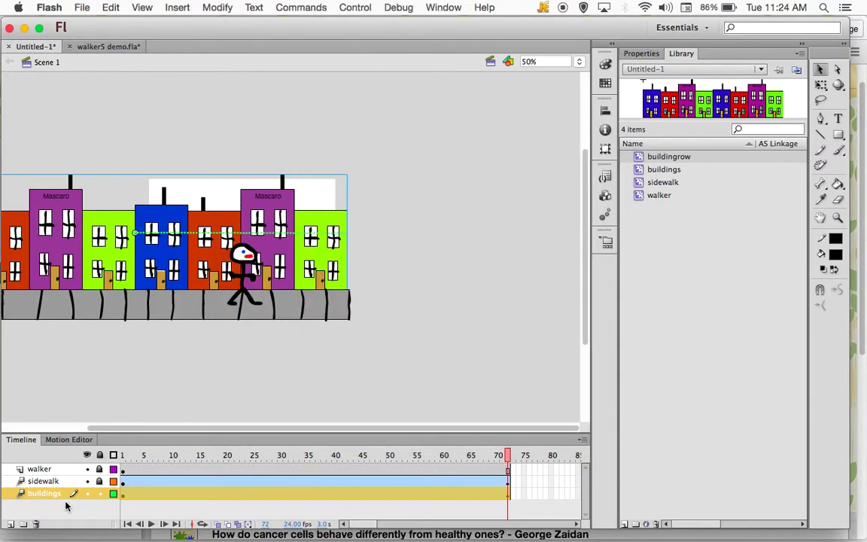
# Lock the buildings layer and add Layer 4 beneath it at the bottom of the timeline
pyautogui.click(102, 495)
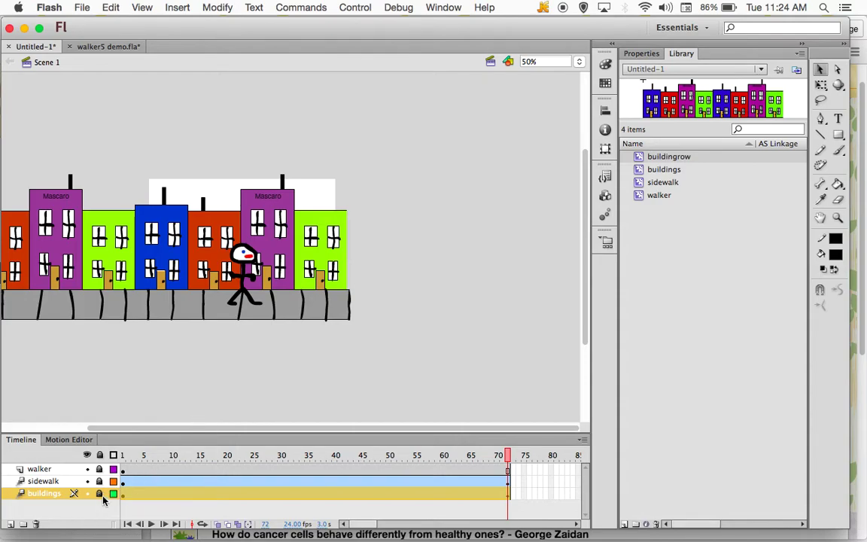
pyautogui.click(11, 524)
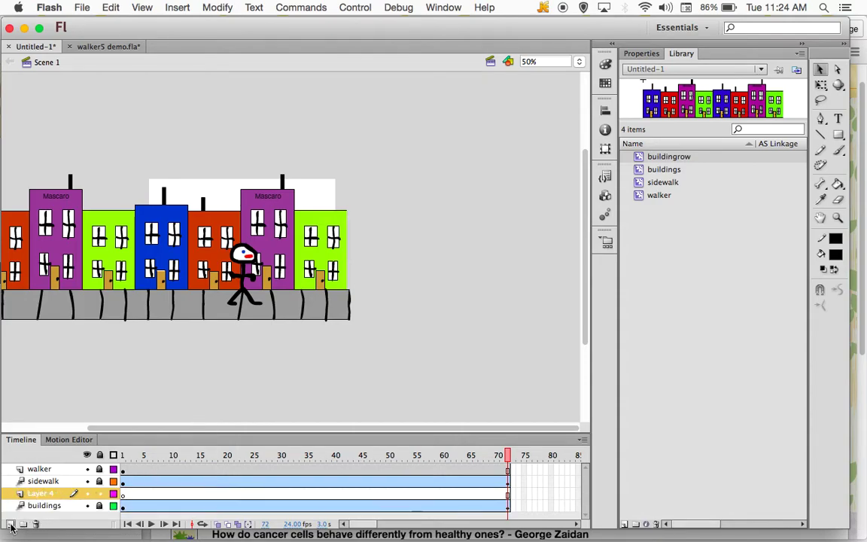
pyautogui.moveTo(58, 494); pyautogui.dragTo(59, 517)
# Watch the walker5 demo.swf example from the Blackboard page in Chrome, then return to Flash
pyautogui.moveTo(331, 530)
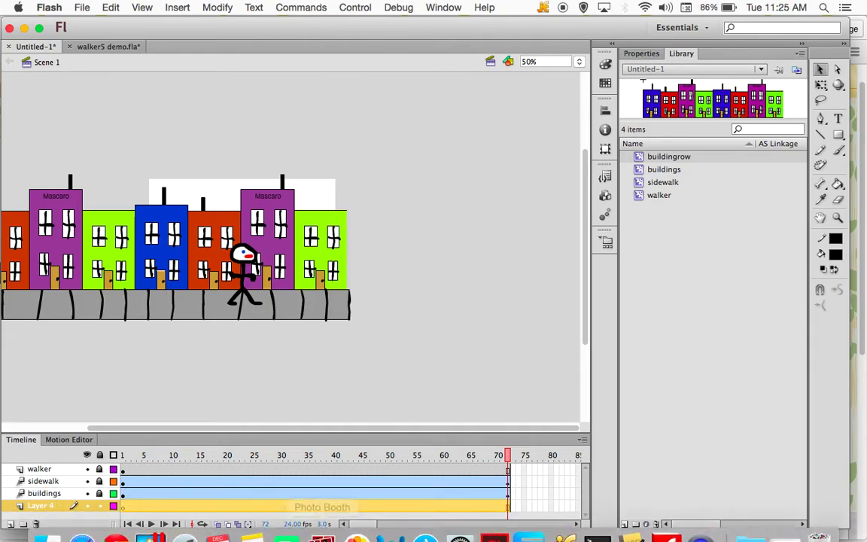
pyautogui.click(113, 523)
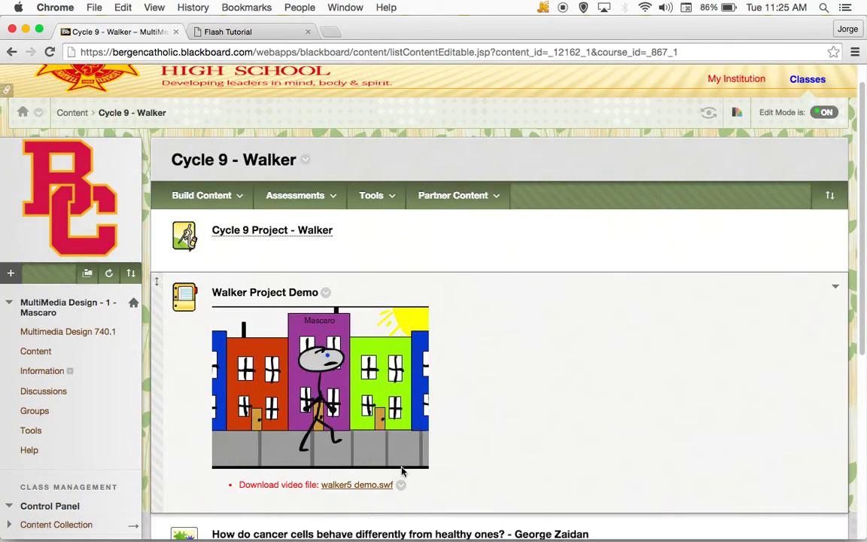
pyautogui.click(376, 486)
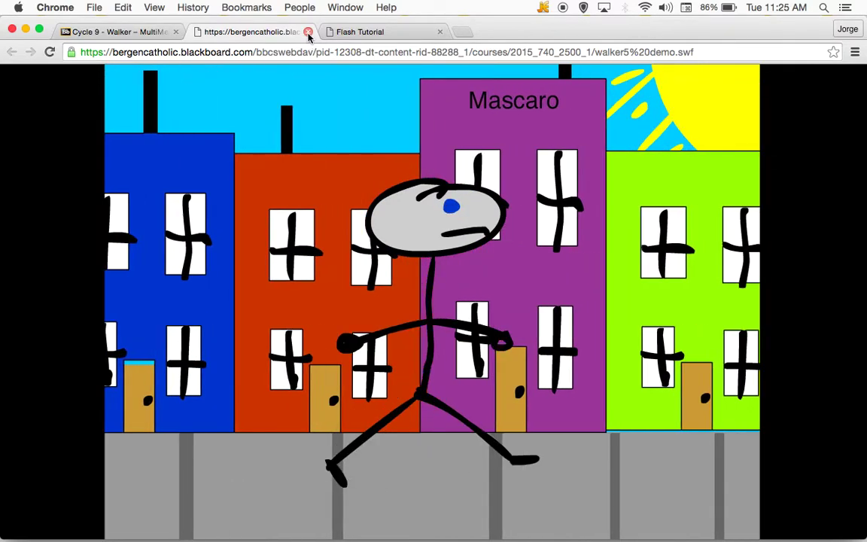
pyautogui.click(308, 31)
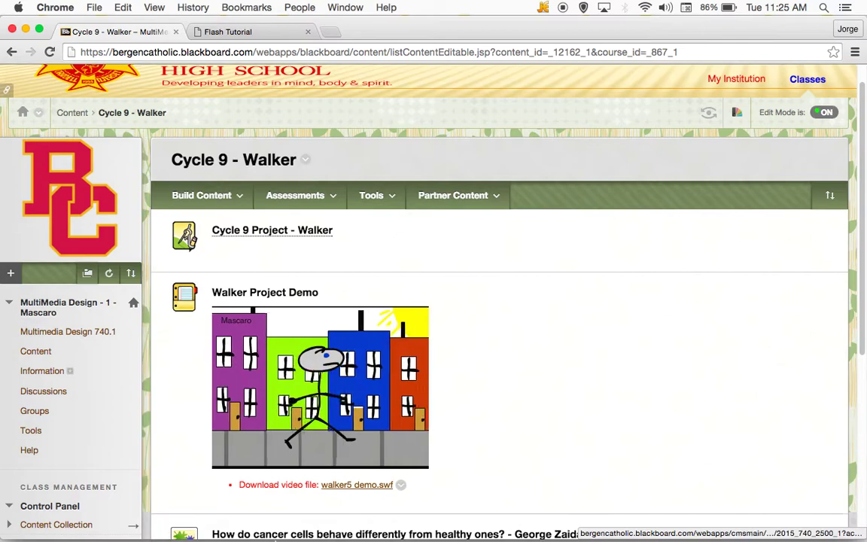
pyautogui.moveTo(285, 521)
pyautogui.click(493, 520)
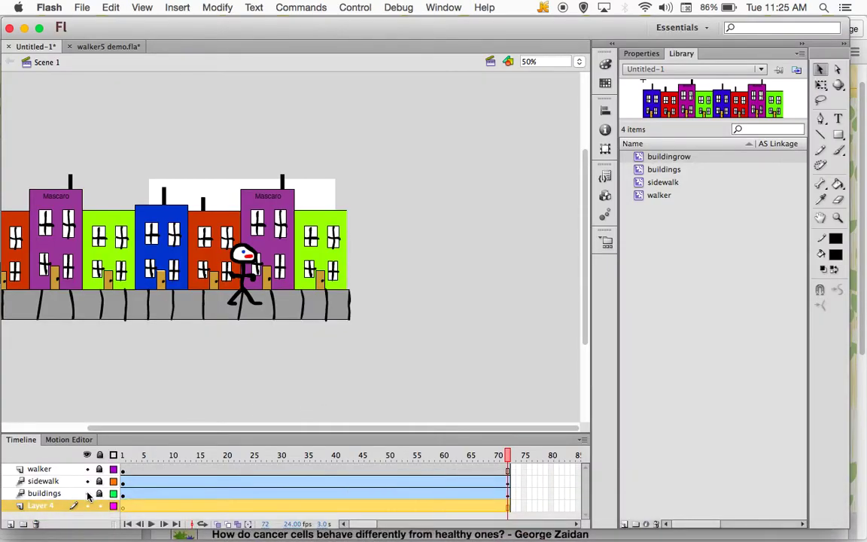
# Hide the buildings, sidewalk and walker layers and view the stage at 100%
pyautogui.moveTo(87, 494); pyautogui.dragTo(101, 473)
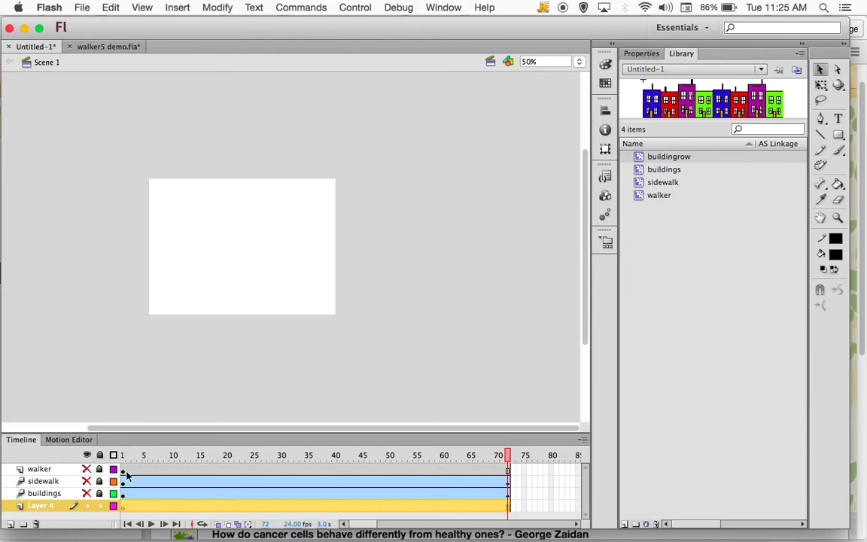
pyautogui.click(560, 66)
pyautogui.click(576, 65)
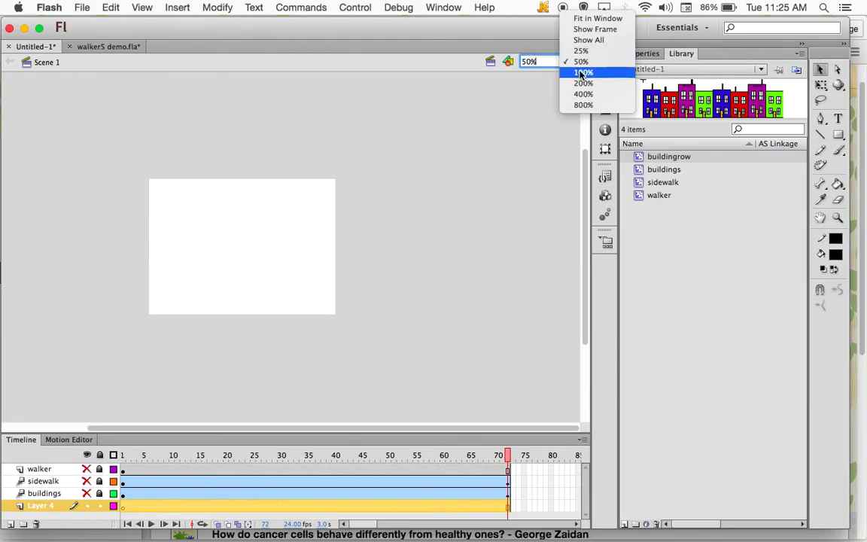
pyautogui.click(584, 72)
pyautogui.rightClick(330, 304)
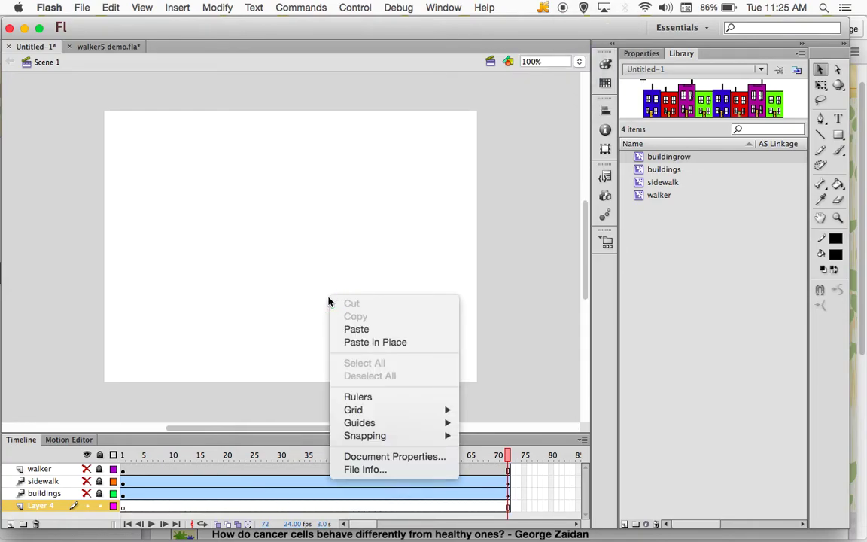
pyautogui.click(363, 249)
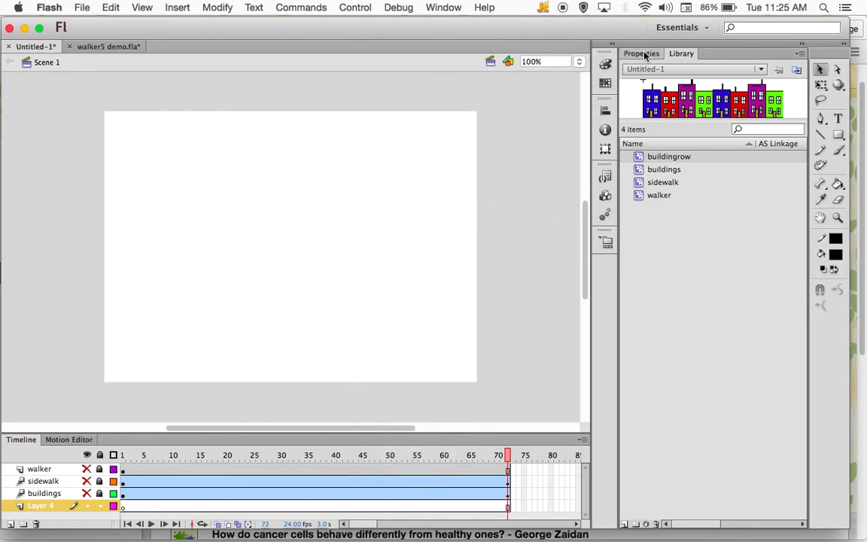
# Set the stage background colour to sky blue #51CDFB and return to frame 1
pyautogui.hotkey('ctrl', 'F3')
pyautogui.click(677, 278)
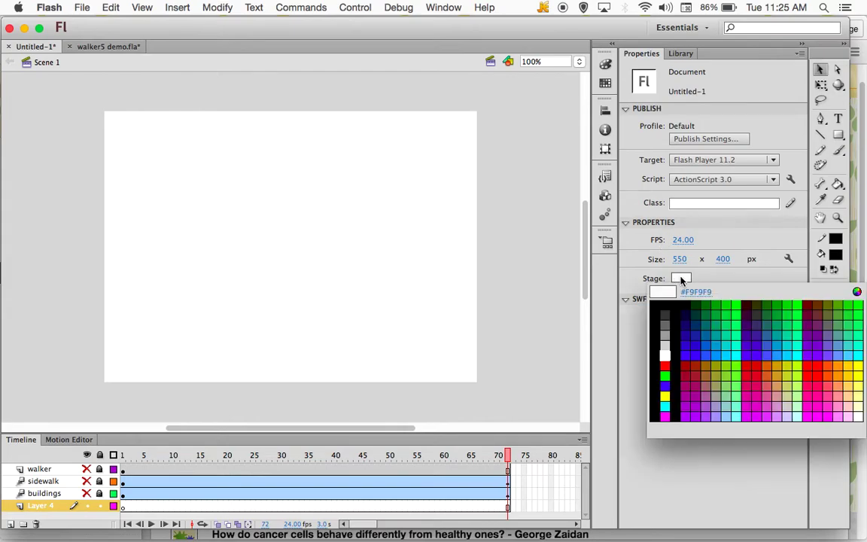
pyautogui.click(732, 352)
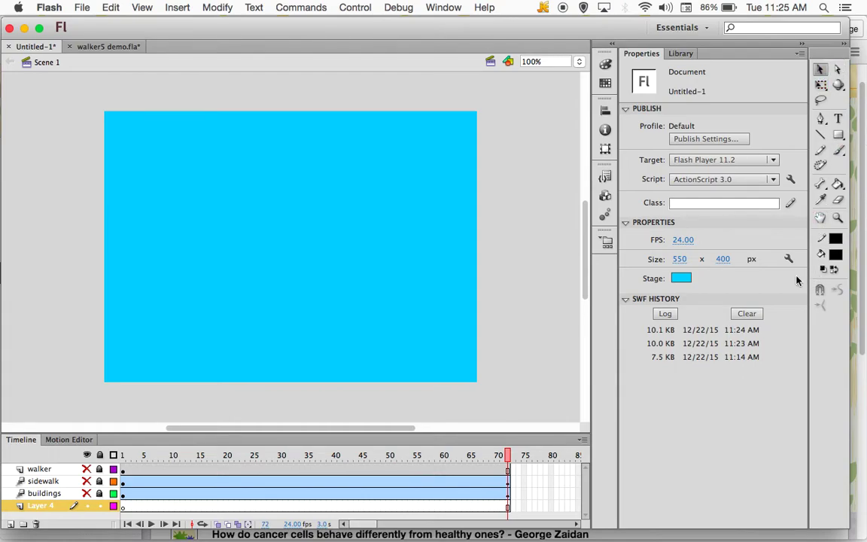
pyautogui.click(124, 507)
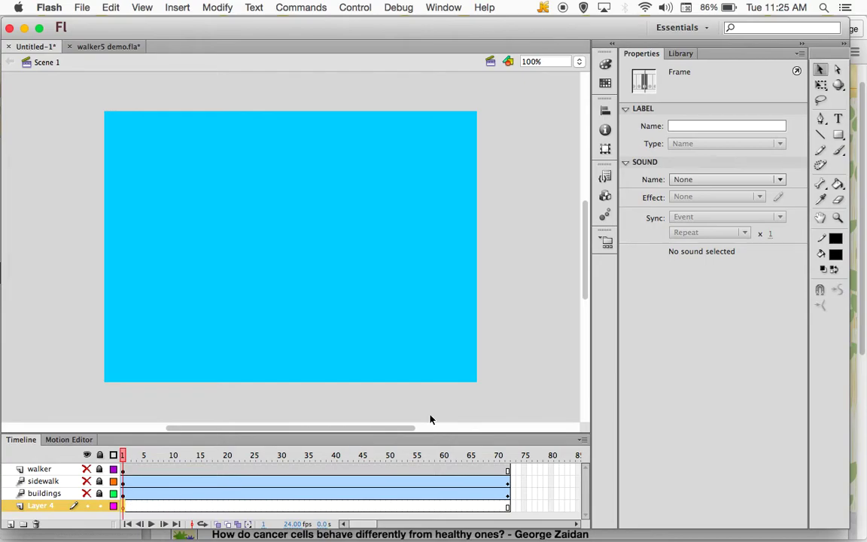
# Brush a yellow #FBCC33 sun outline in the stage's top-right corner
pyautogui.click(837, 150)
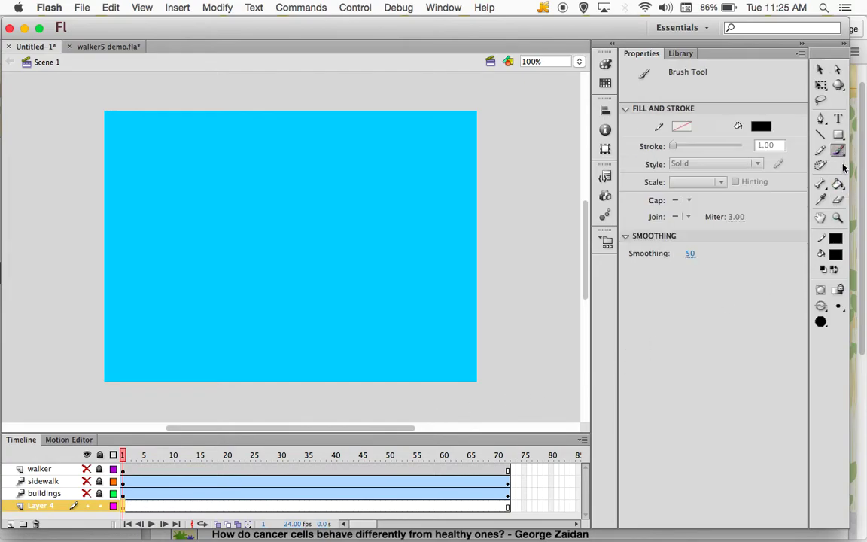
pyautogui.click(837, 256)
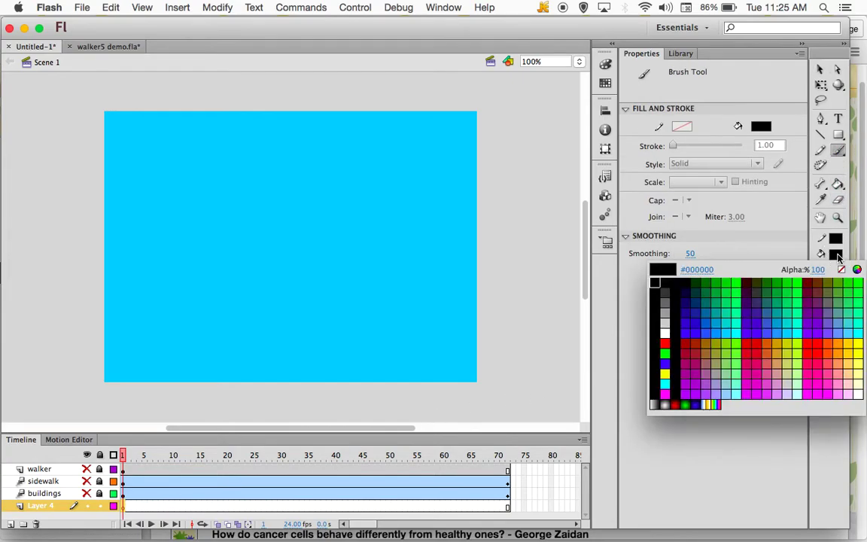
pyautogui.click(856, 339)
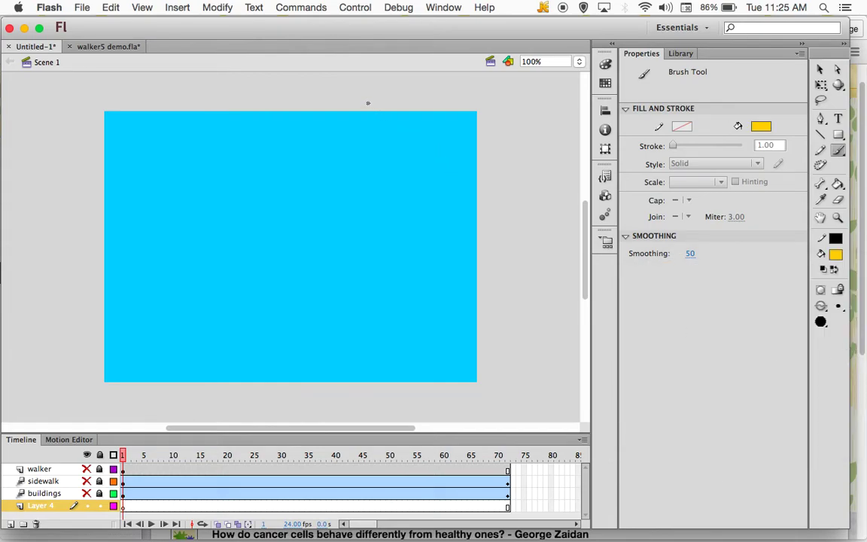
pyautogui.moveTo(362, 105)
pyautogui.mouseDown()
pyautogui.moveTo(412, 153)
pyautogui.moveTo(496, 178)
pyautogui.mouseUp()
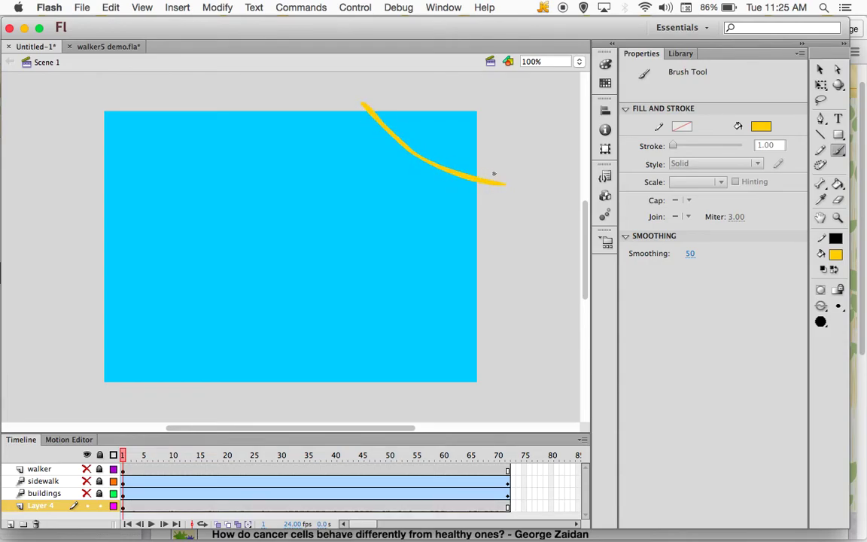
pyautogui.moveTo(363, 104)
pyautogui.mouseDown()
pyautogui.moveTo(495, 104)
pyautogui.moveTo(503, 111)
pyautogui.moveTo(505, 186)
pyautogui.moveTo(449, 206)
pyautogui.moveTo(437, 190)
pyautogui.moveTo(411, 189)
pyautogui.moveTo(398, 171)
pyautogui.moveTo(389, 184)
pyautogui.moveTo(380, 141)
pyautogui.moveTo(361, 160)
pyautogui.moveTo(375, 121)
pyautogui.moveTo(350, 128)
pyautogui.mouseUp()
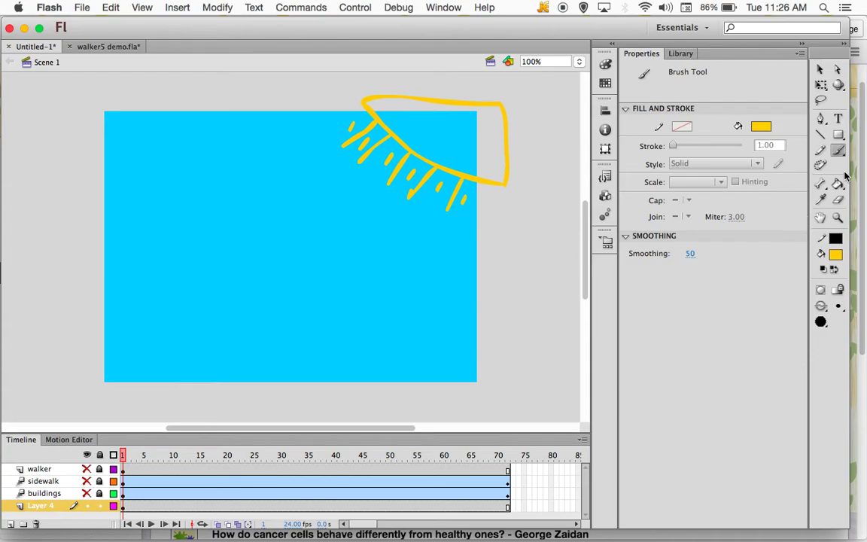
# Fill the sun outline with solid yellow using the Paint Bucket
pyautogui.press('k')
pyautogui.click(443, 150)
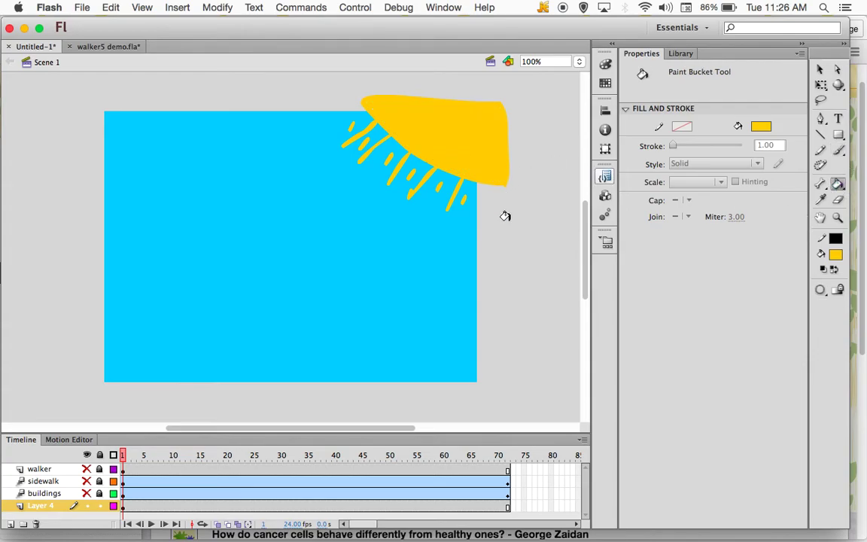
pyautogui.click(820, 70)
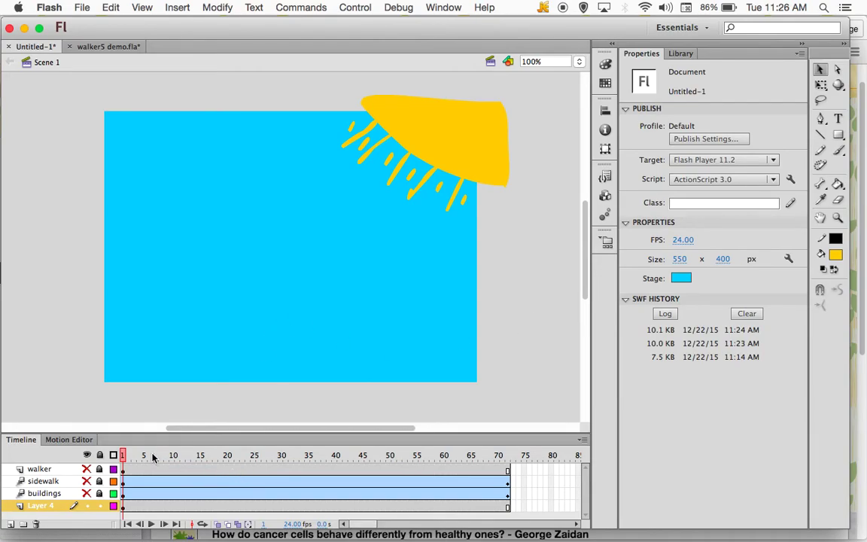
# Unhide the buildings, sidewalk and walker layers and test the movie with Cmd+Enter
pyautogui.click(87, 493)
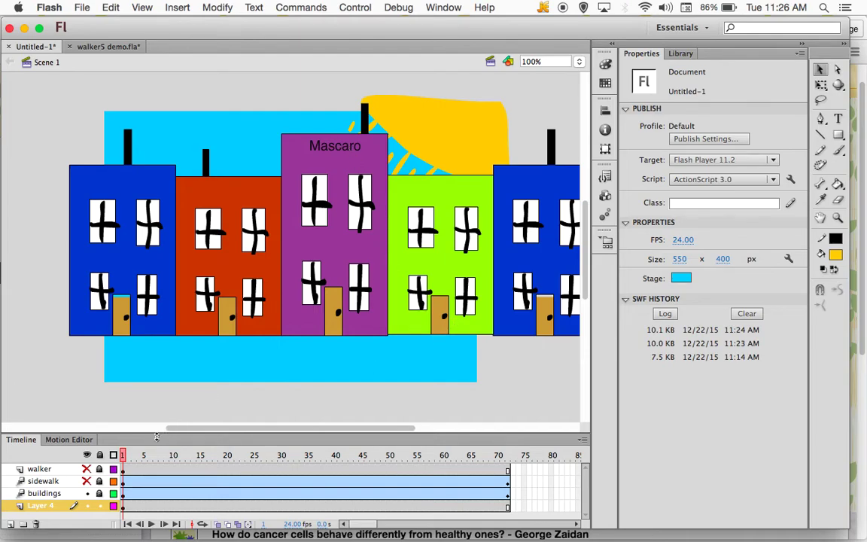
pyautogui.click(86, 480)
pyautogui.click(87, 469)
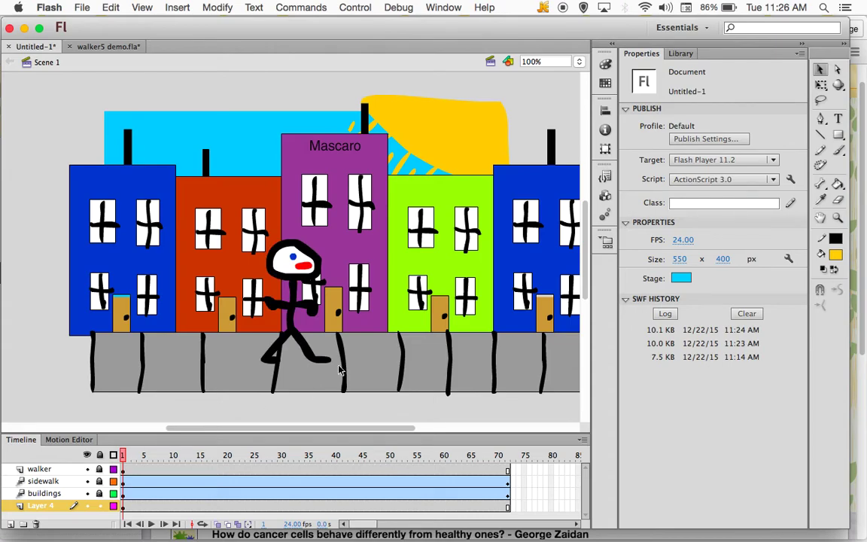
pyautogui.press('super+Return')
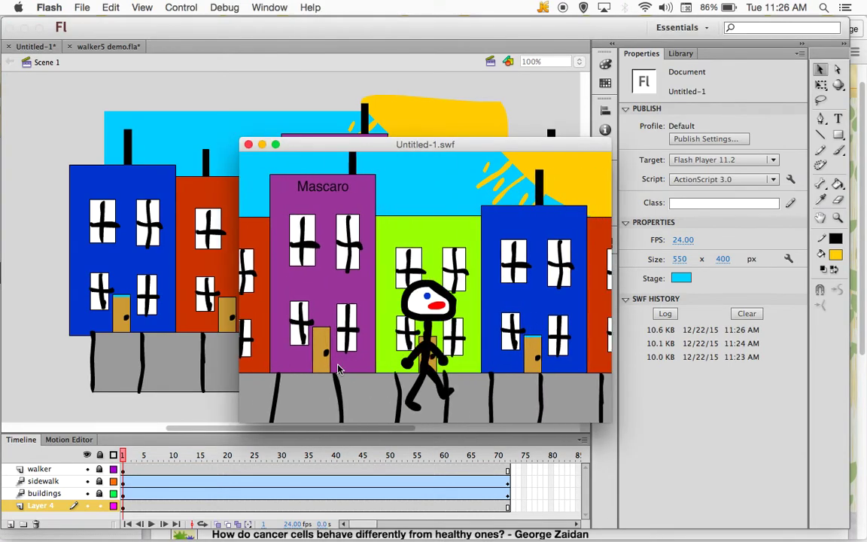